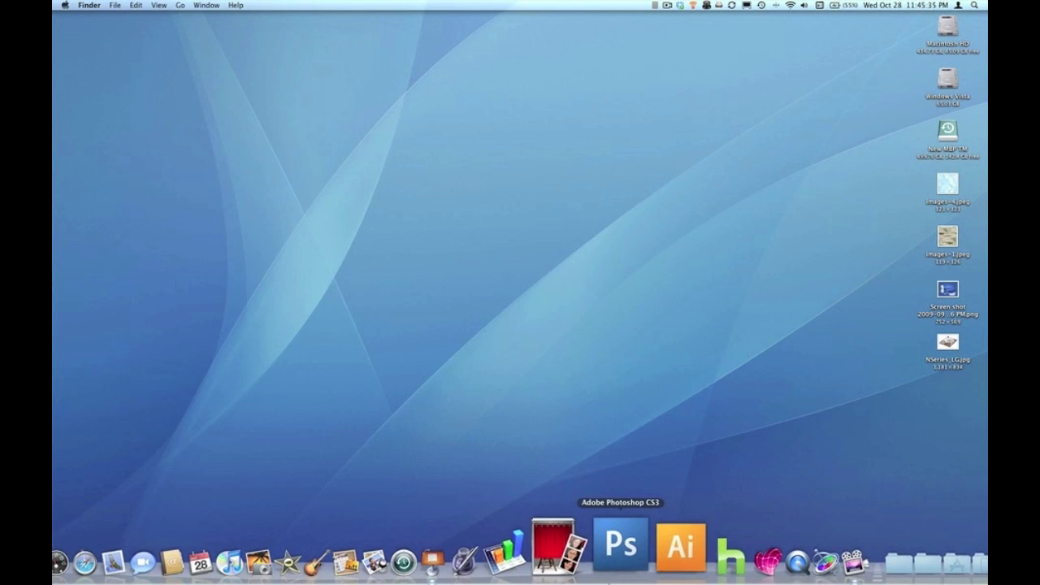
- Launch Keynote from the Dock so the Theme Chooser appears
left_click(536, 553)
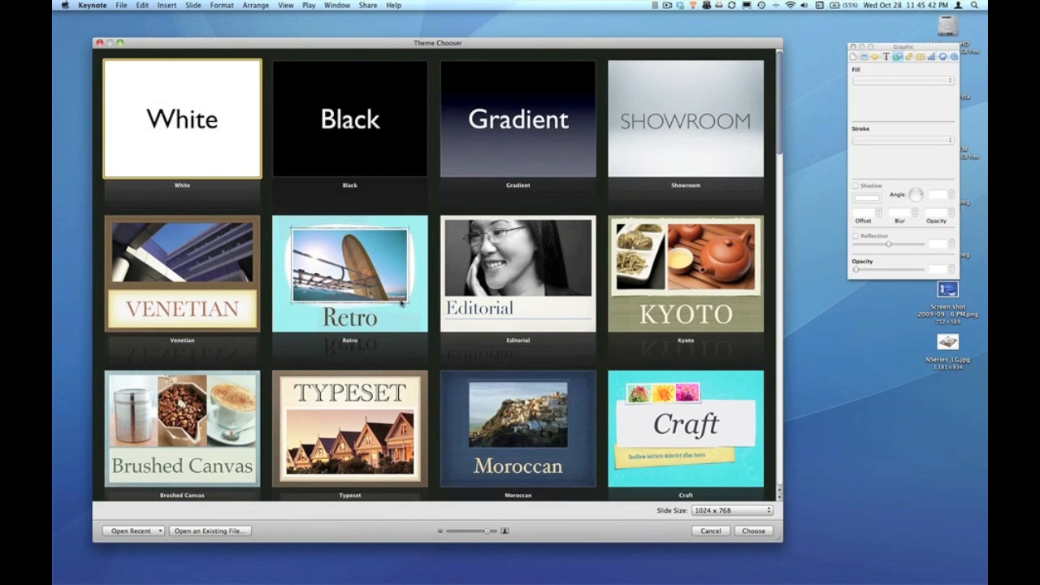
- Start a White-theme presentation and delete the title and subtitle placeholders for a blank slide
double_click(205, 130)
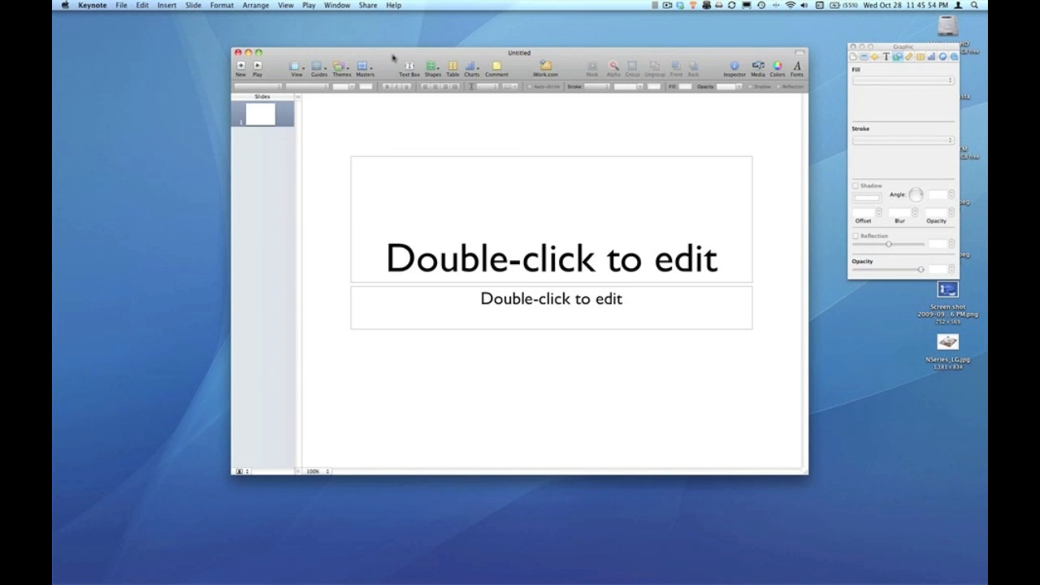
left_click_drag(393, 57, 235, 45)
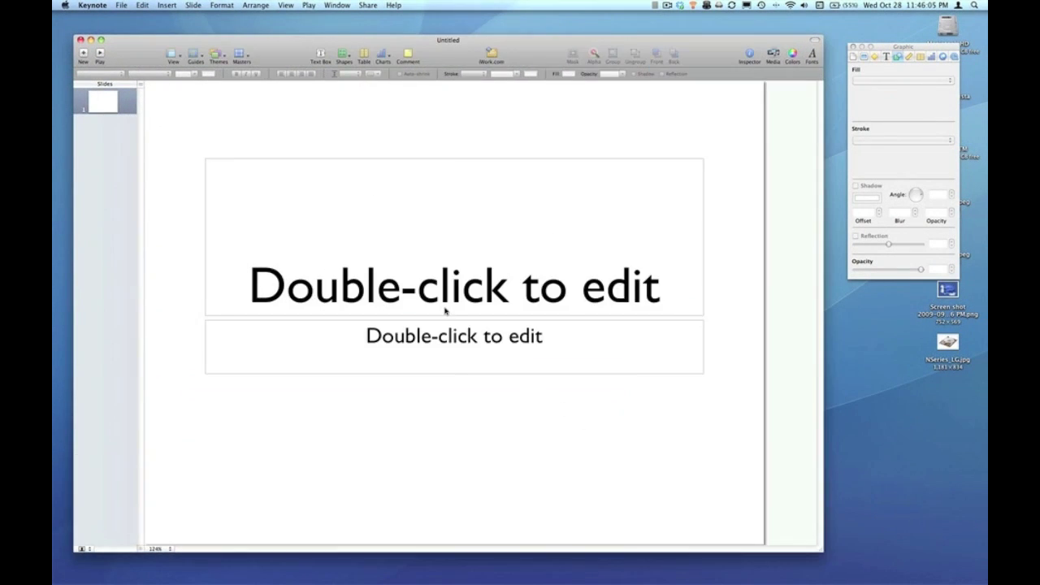
left_click(445, 310)
key("Delete")
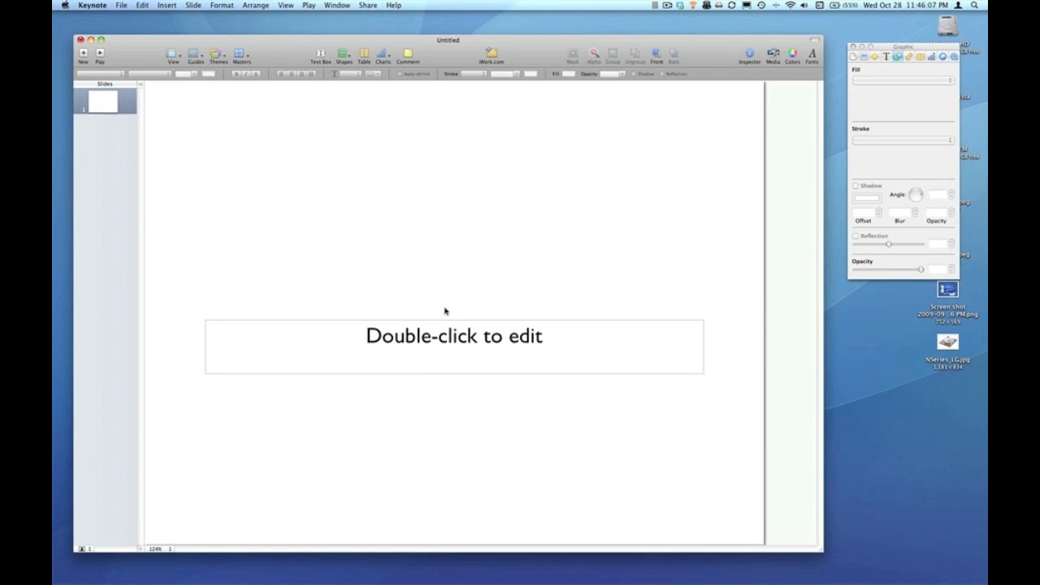
left_click(467, 356)
key("Delete")
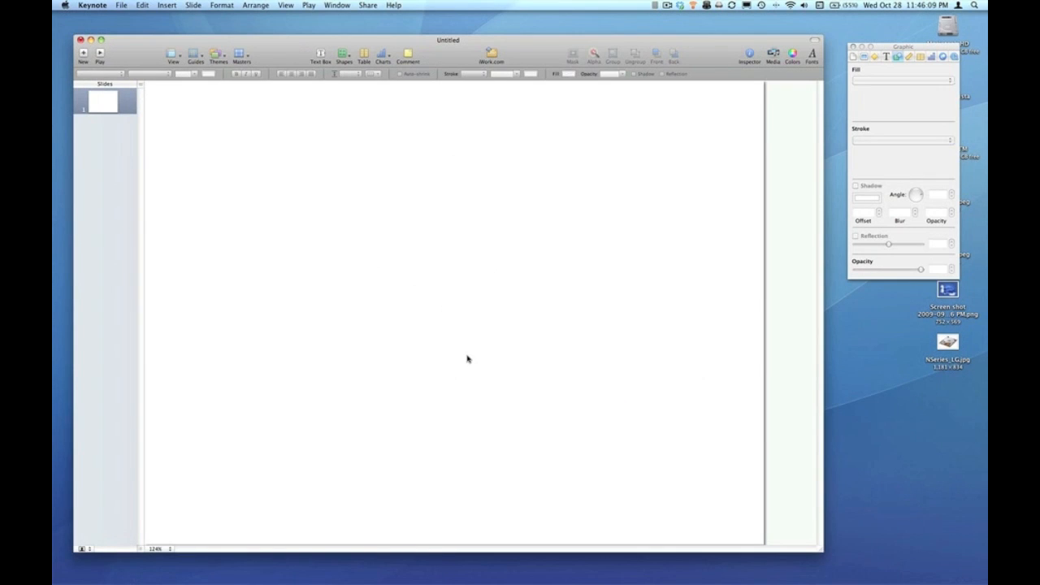
- Insert a rounded rectangle, thicken its stroke to 12 px and move it up-left
left_click(345, 58)
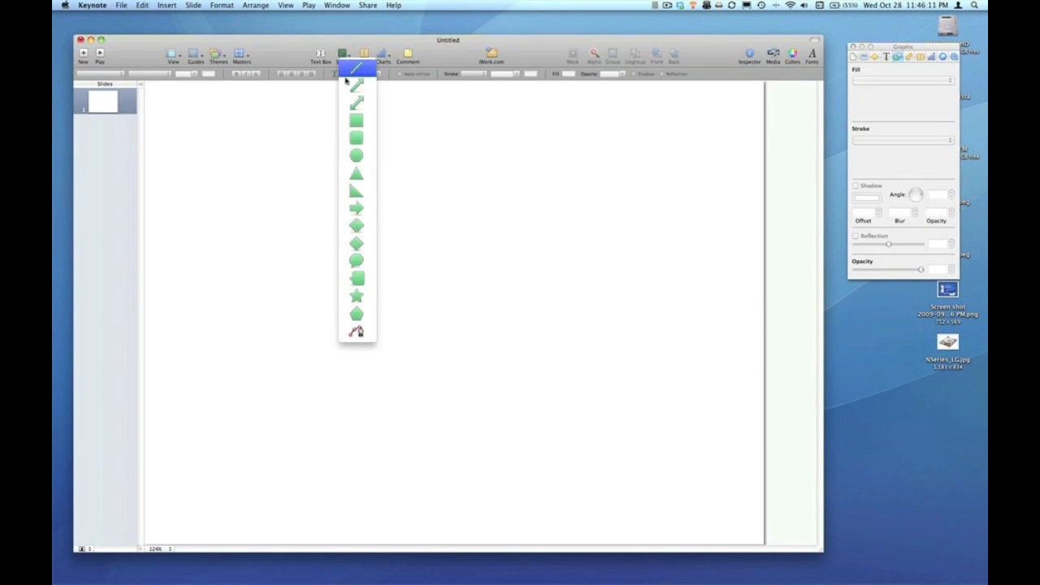
left_click(356, 138)
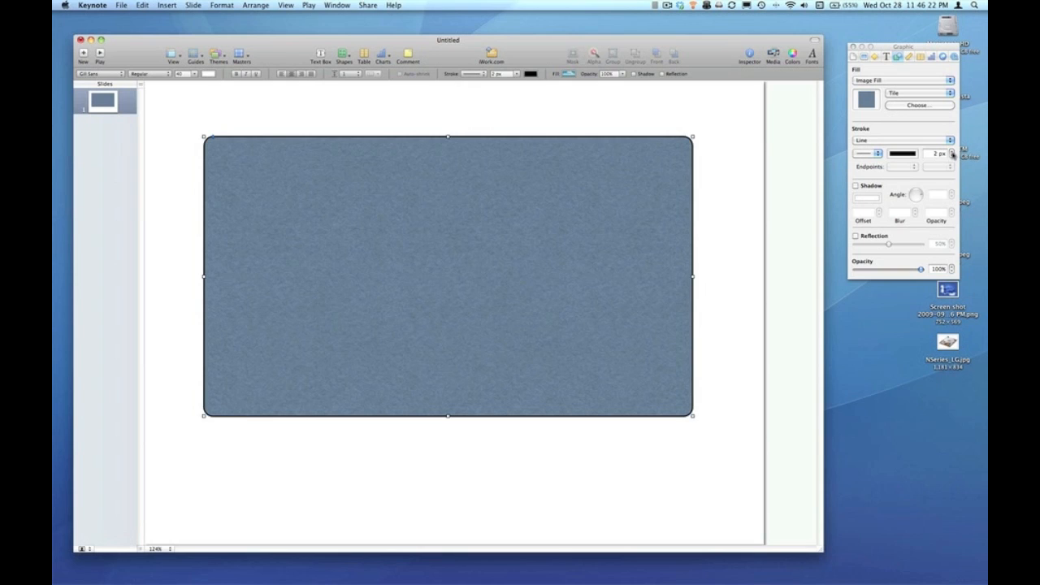
left_click(953, 151)
left_click(953, 151)
left_click(953, 152)
left_click(953, 151)
left_click(953, 151)
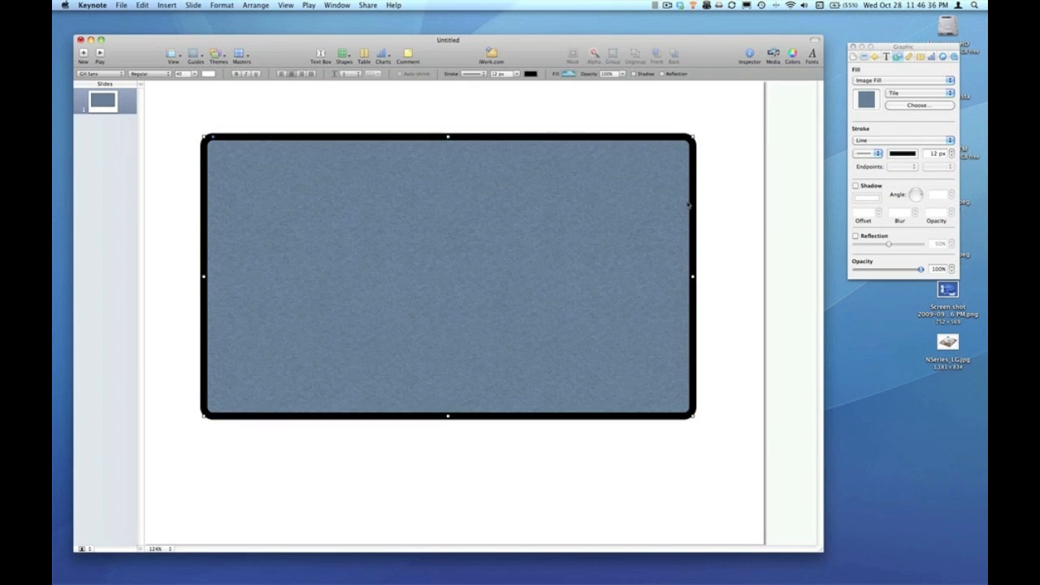
left_click_drag(640, 206, 635, 188)
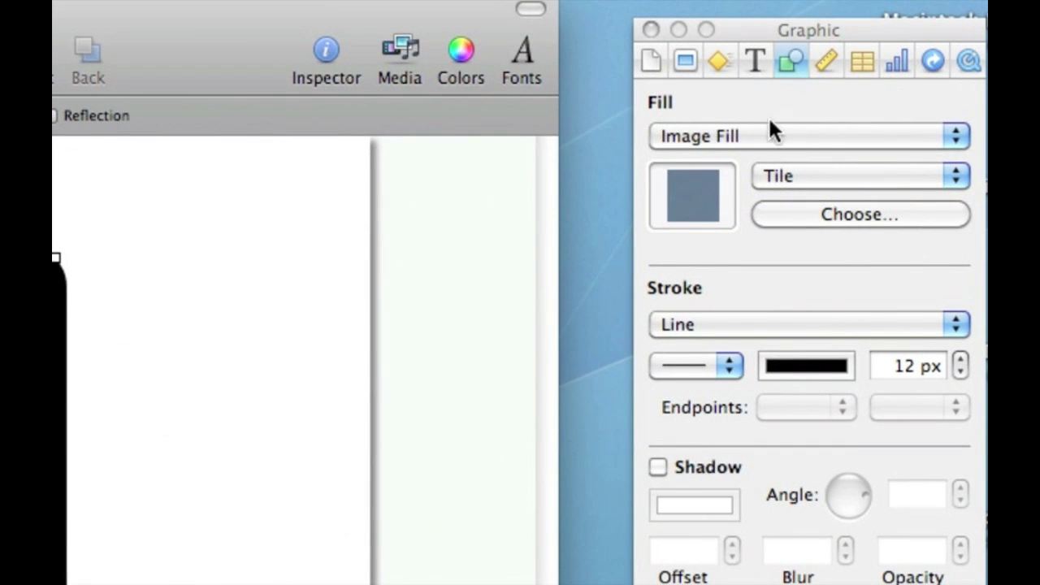
- Keep the image fill but show it at Original Size, then nudge the rectangle
left_click(768, 135)
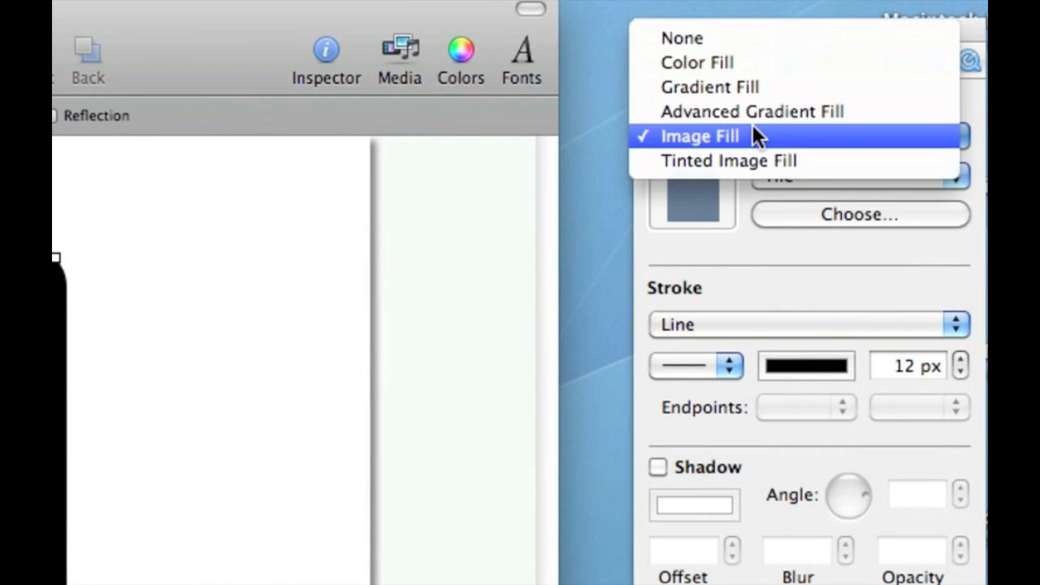
left_click(753, 124)
left_click(774, 173)
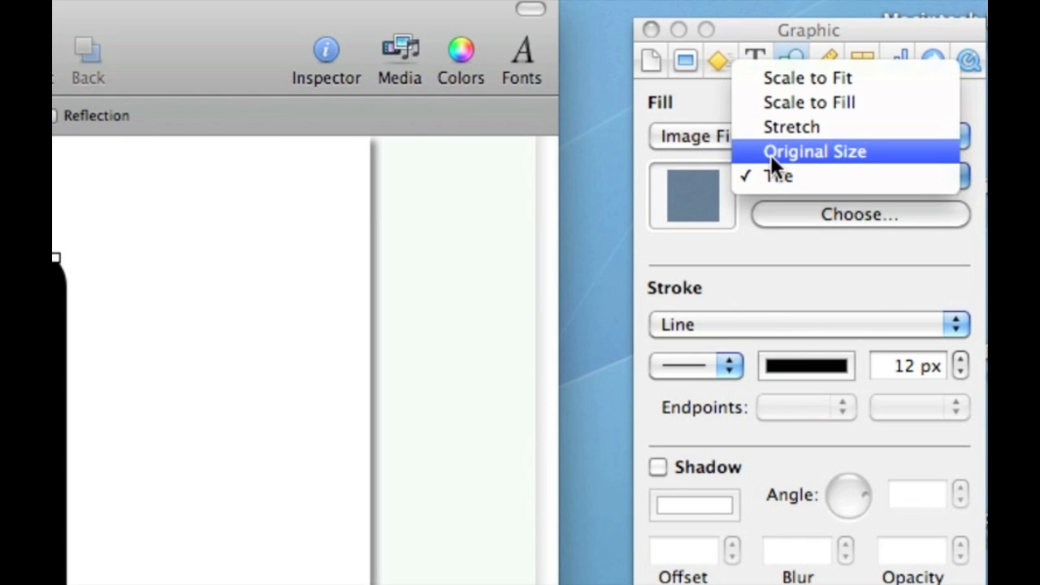
left_click(770, 155)
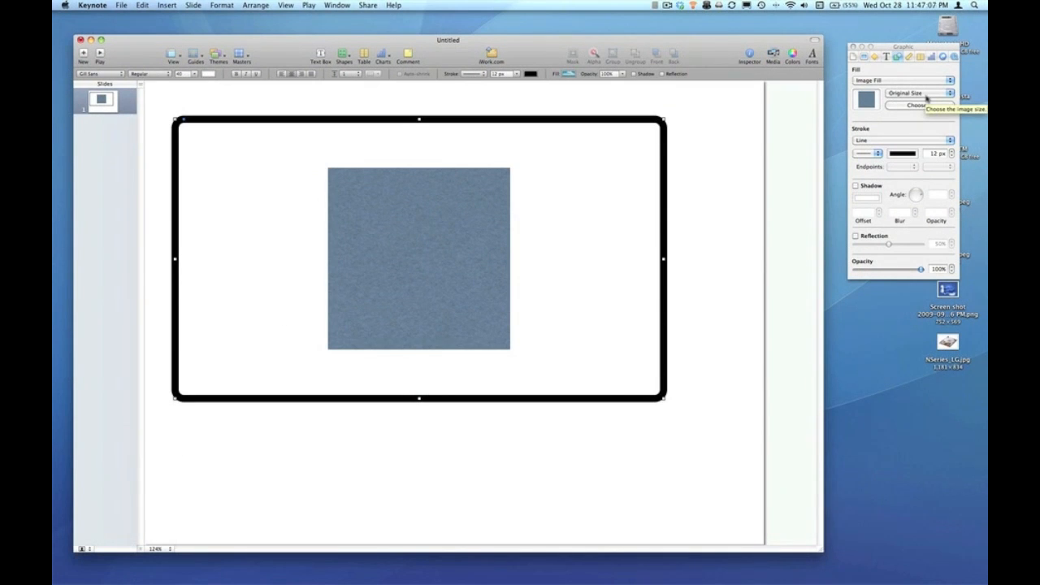
left_click_drag(443, 268, 428, 266)
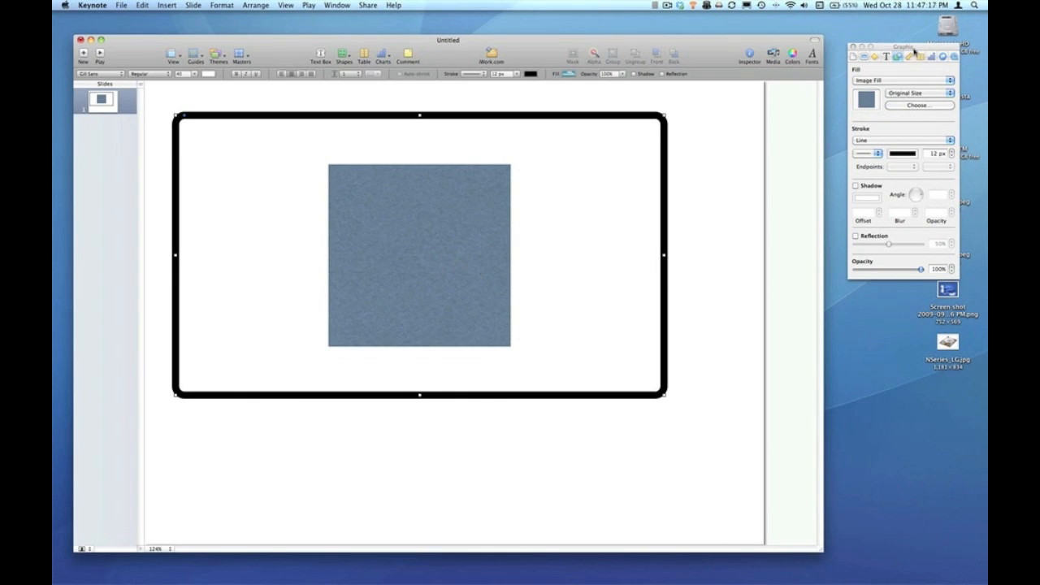
- Drop the desktop Screen shot file into the Image Fill well as the rectangle's fill
left_click_drag(913, 49, 897, 41)
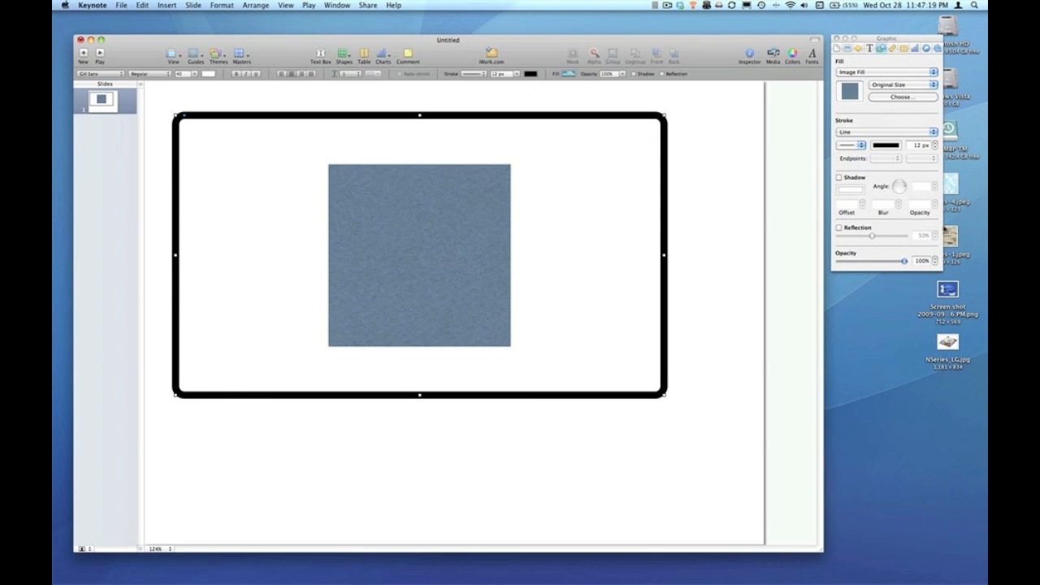
left_click(947, 291)
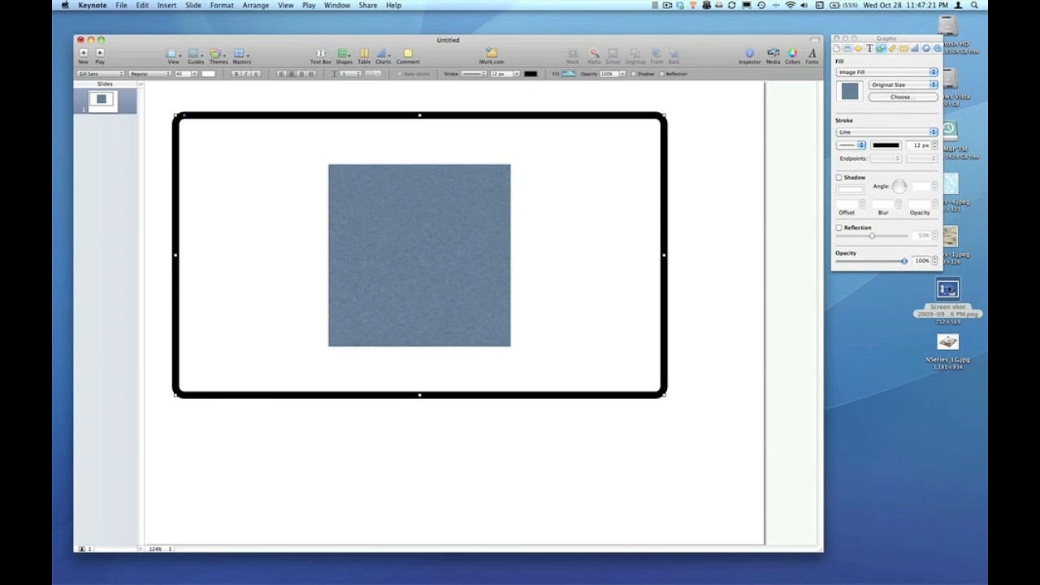
left_click_drag(947, 289, 850, 96)
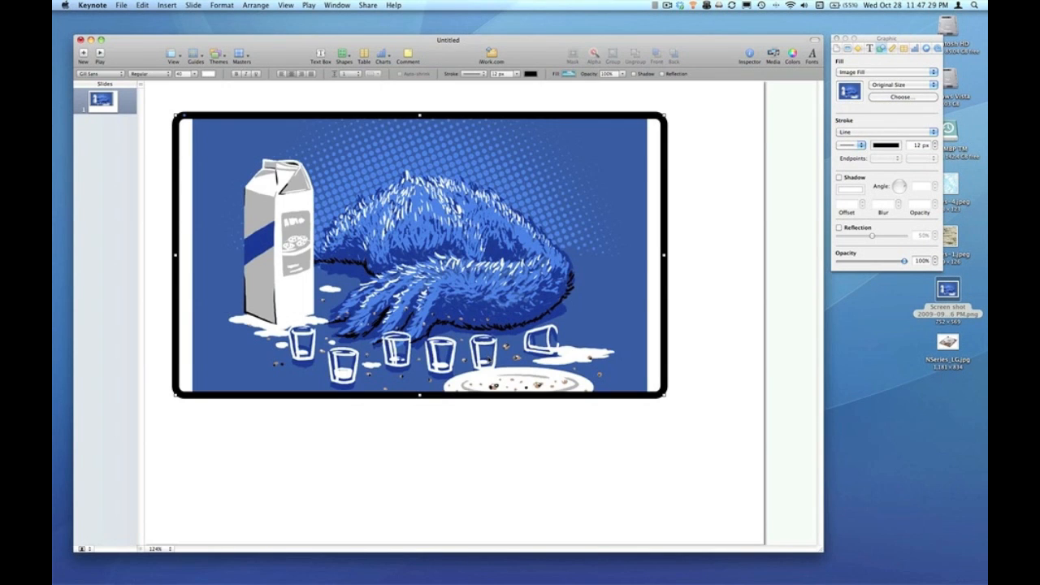
- Resize the rectangle to about 660 by 472 and reposition the framed illustration
mouse_move(665, 394)
left_mouse_down()
mouse_move(737, 510)
mouse_move(508, 349)
mouse_move(338, 253)
mouse_move(523, 437)
mouse_move(855, 546)
mouse_move(442, 348)
mouse_move(469, 449)
mouse_move(727, 480)
mouse_move(705, 504)
left_mouse_up()
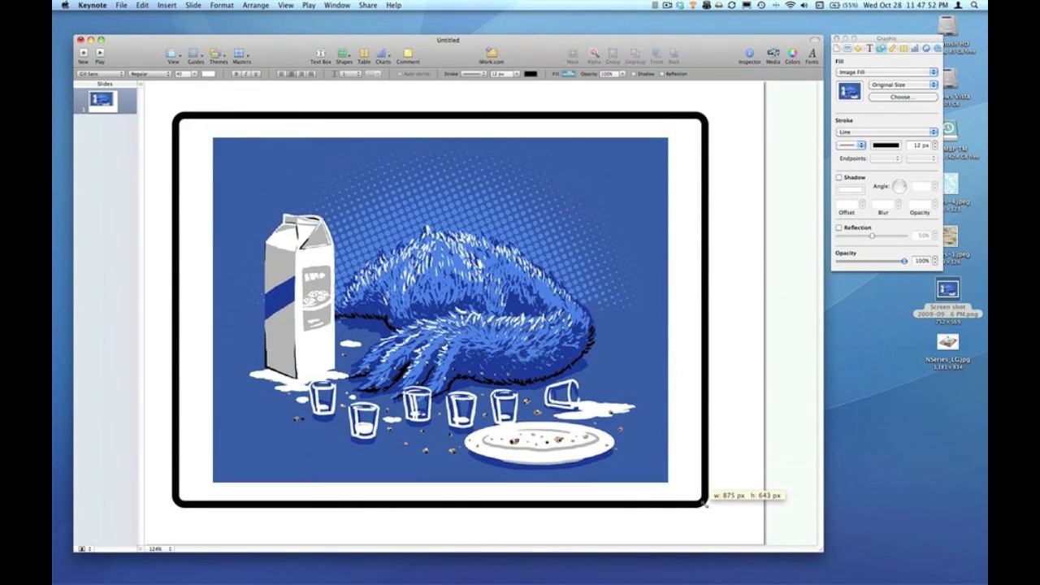
left_click_drag(705, 504, 536, 384)
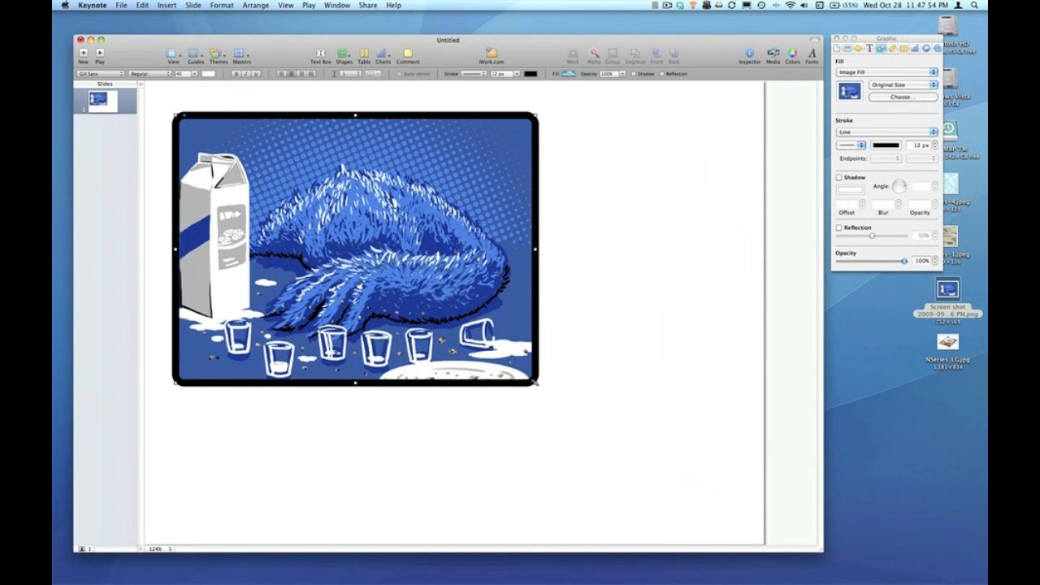
left_click_drag(382, 215, 377, 210)
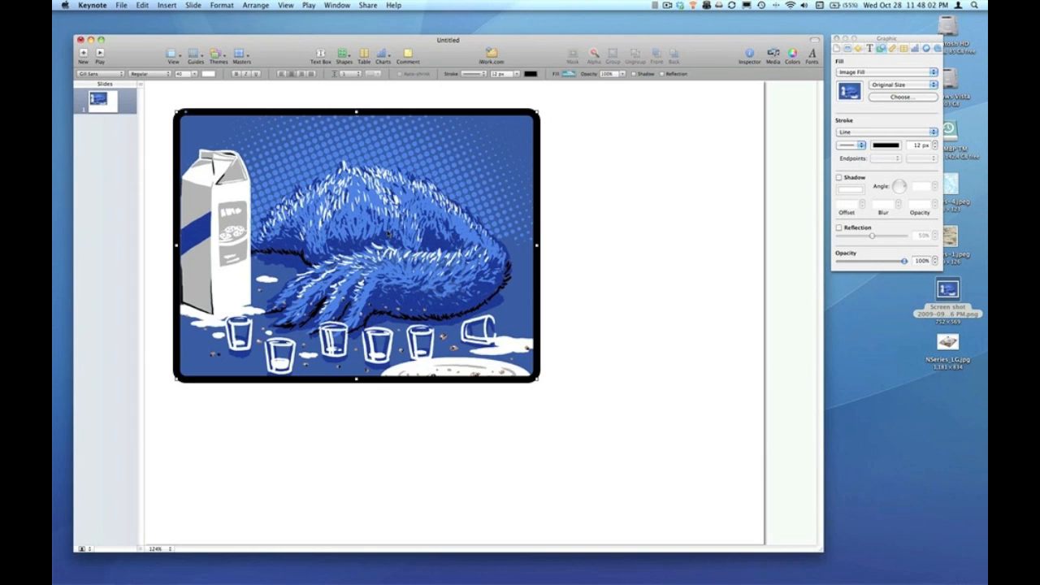
left_click(223, 5)
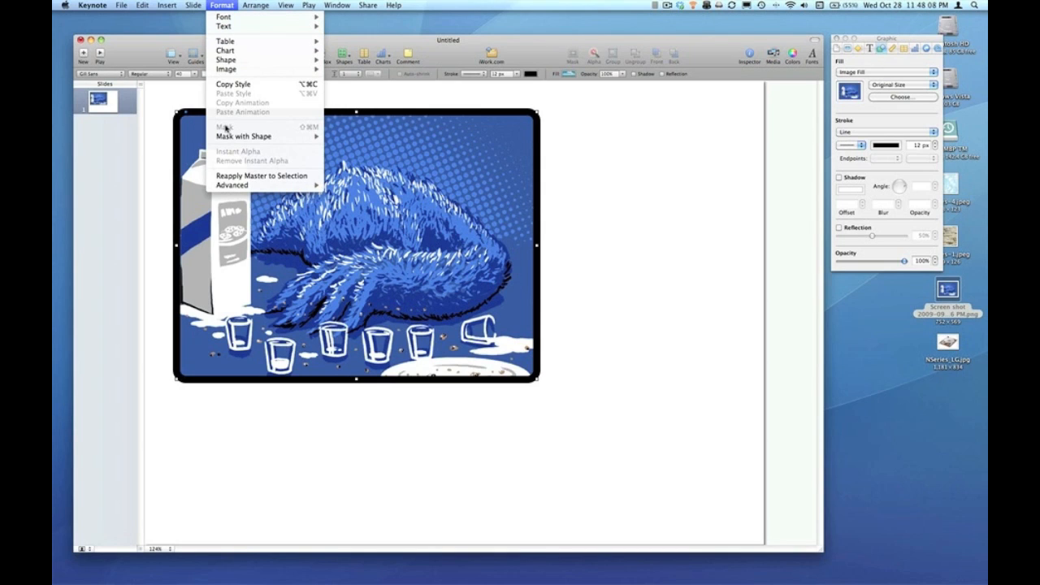
left_click(227, 128)
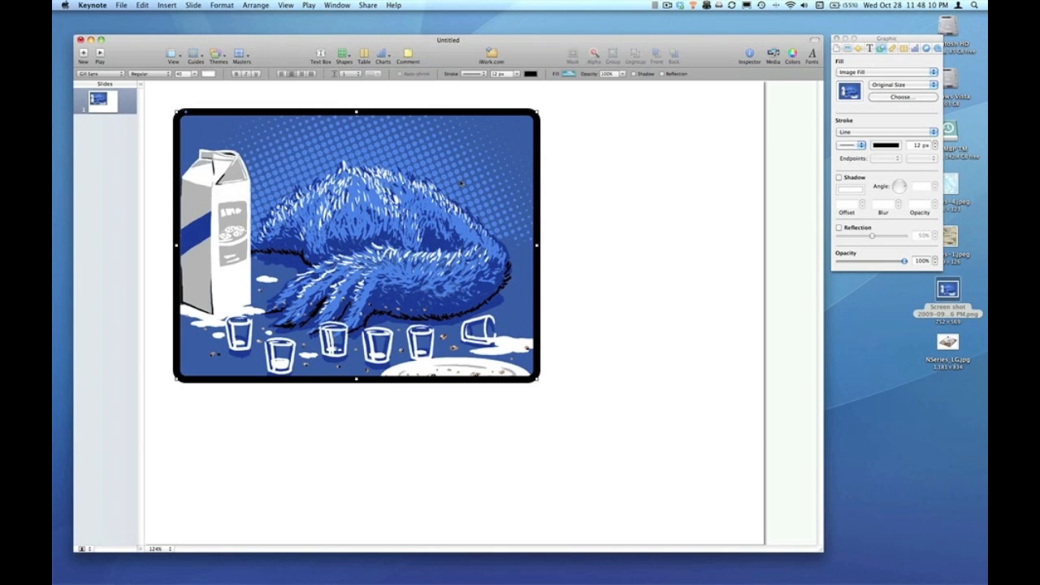
left_click_drag(450, 185, 430, 164)
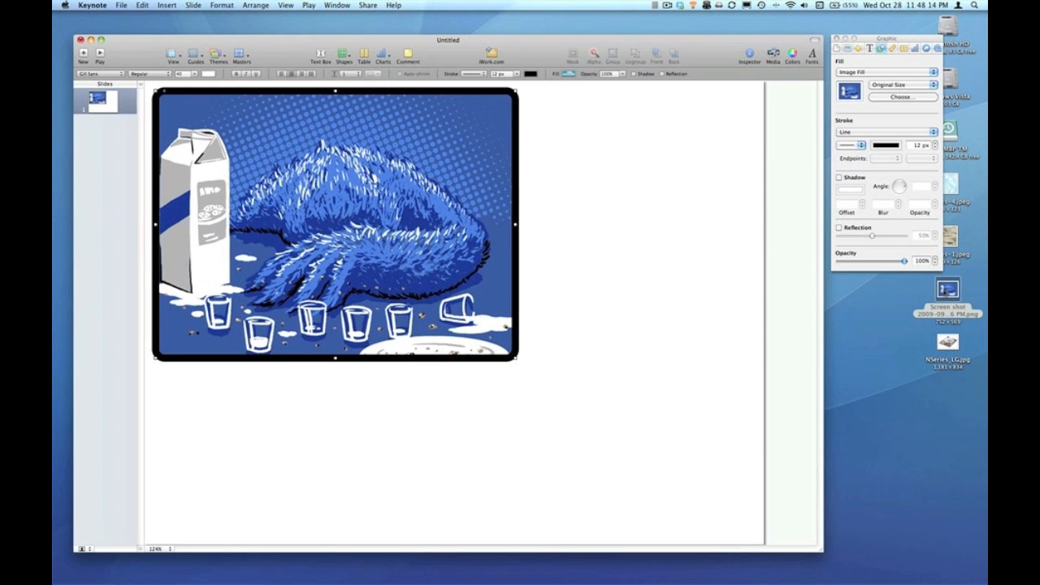
mouse_move(947, 290)
left_mouse_down()
mouse_move(639, 390)
mouse_move(486, 317)
left_mouse_up()
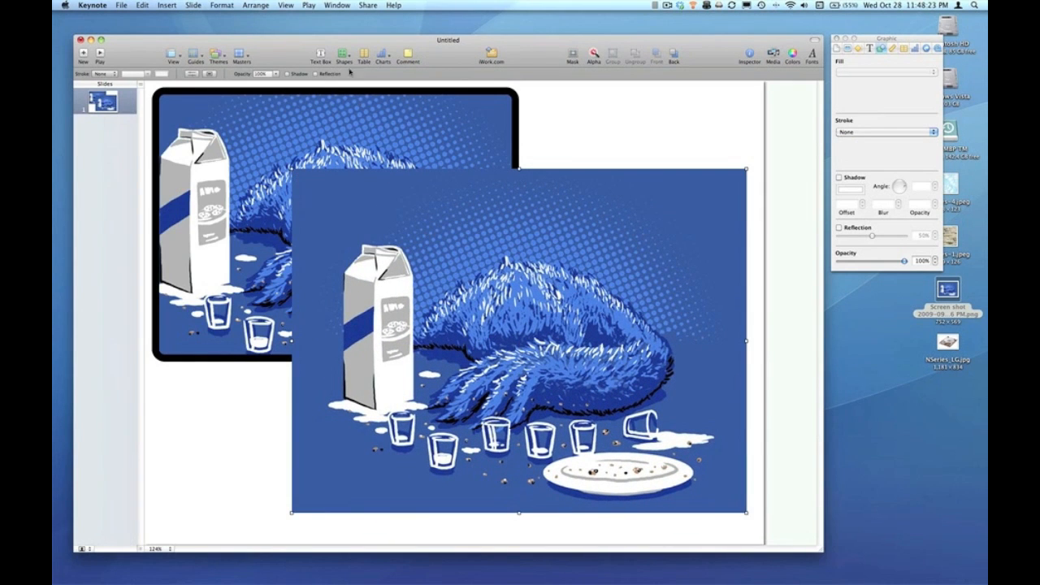
left_click(222, 5)
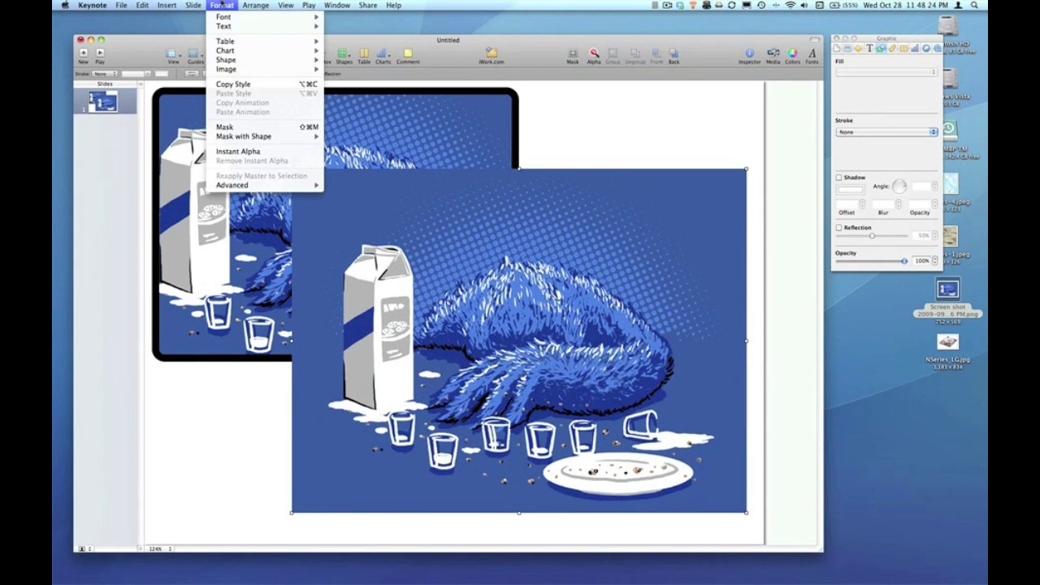
left_click(224, 127)
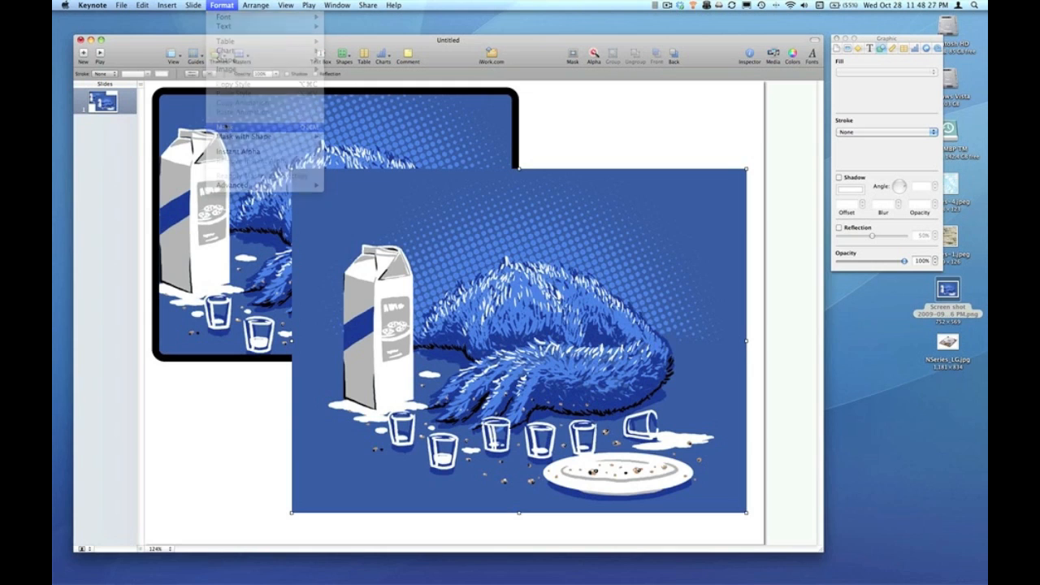
mouse_move(552, 299)
left_mouse_down()
mouse_move(561, 302)
mouse_move(553, 296)
left_mouse_up()
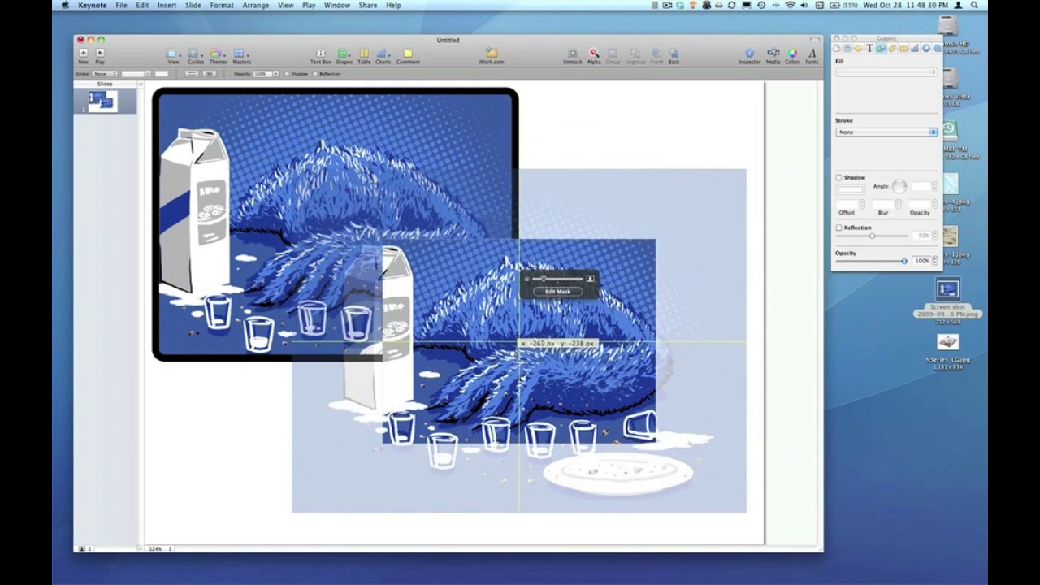
left_click(772, 338)
left_click_drag(754, 337, 732, 368)
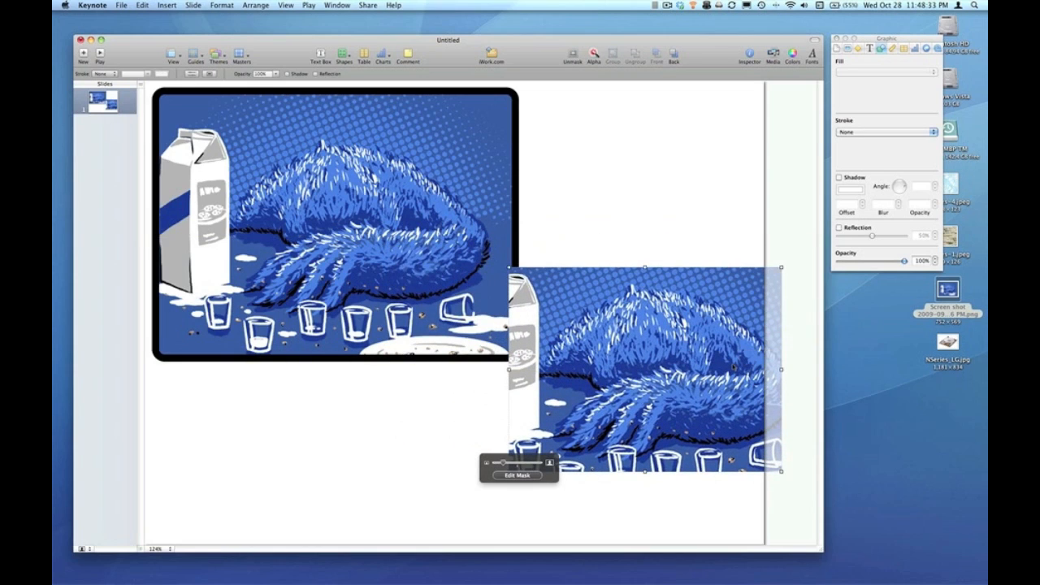
key("super+z")
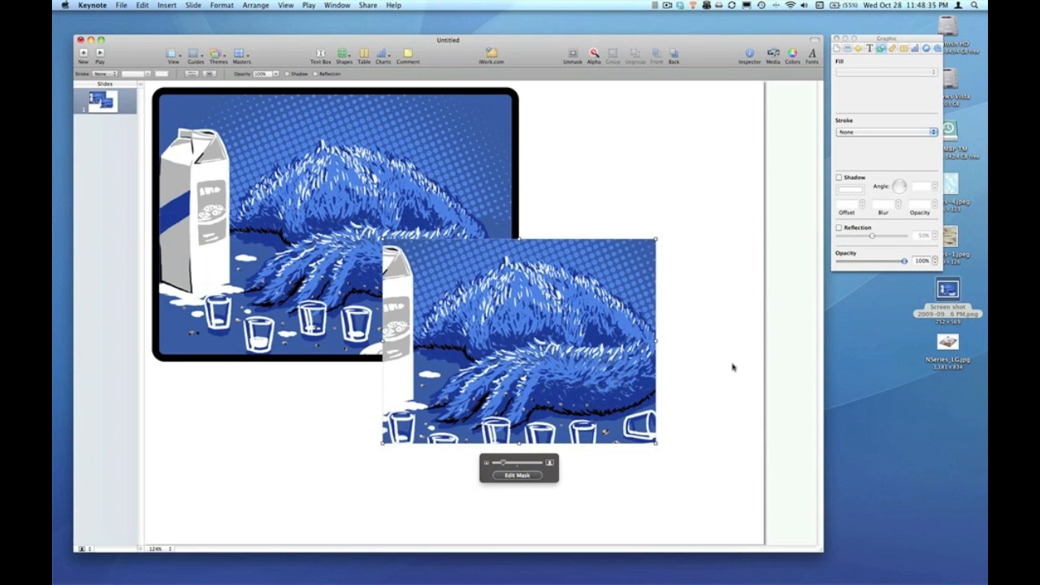
key("super+z")
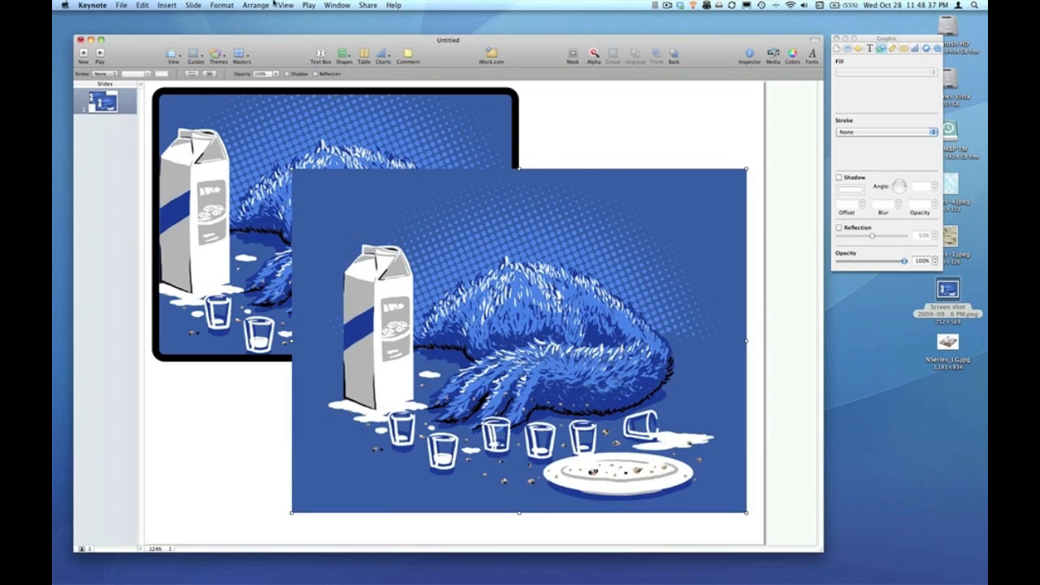
left_click(222, 4)
mouse_move(243, 137)
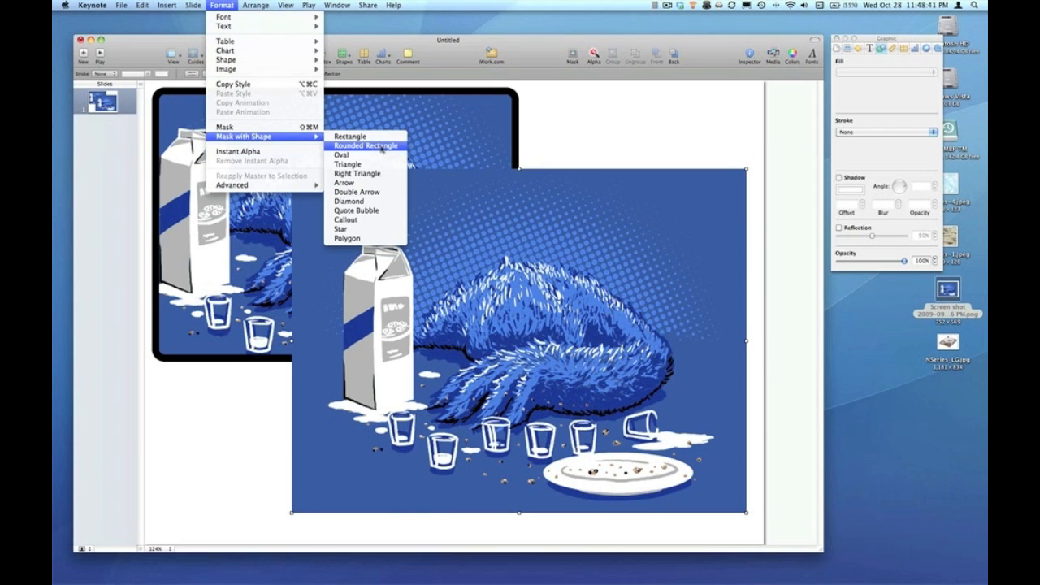
- Mask the second picture with a rounded rectangle and give it a 12 px line border
left_click(382, 147)
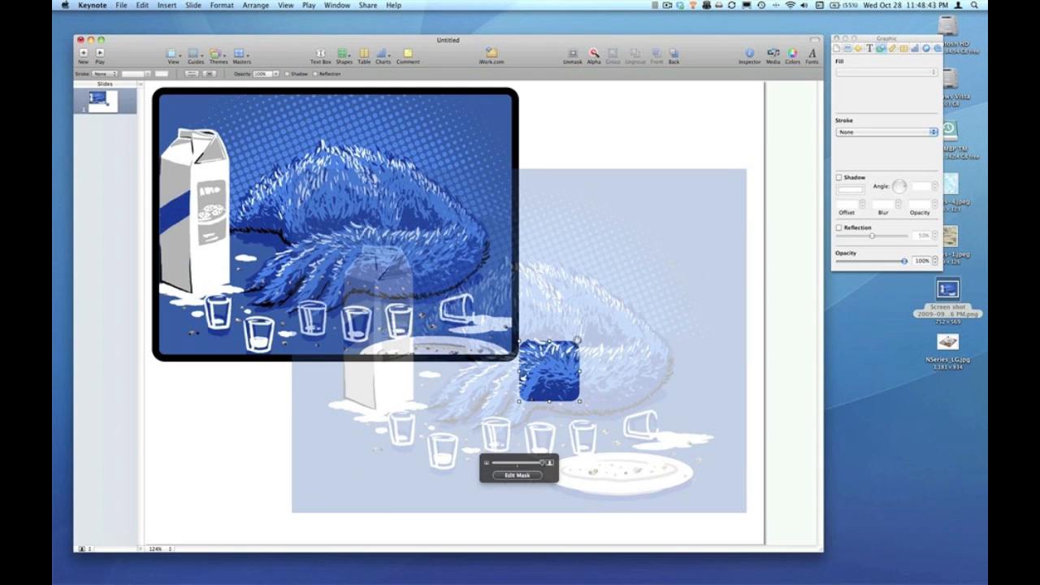
left_click_drag(580, 341, 730, 209)
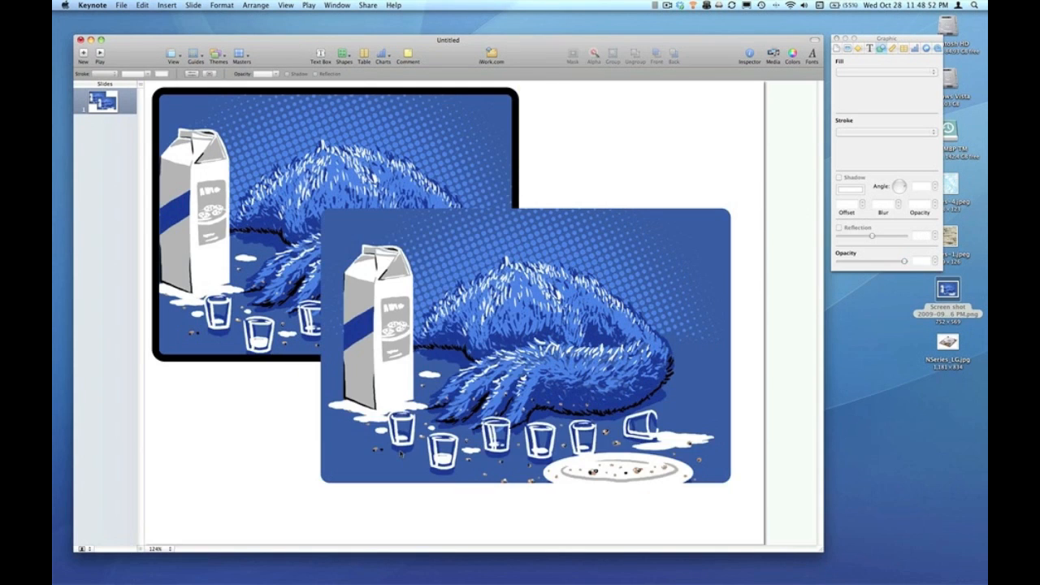
left_click_drag(520, 374, 519, 390)
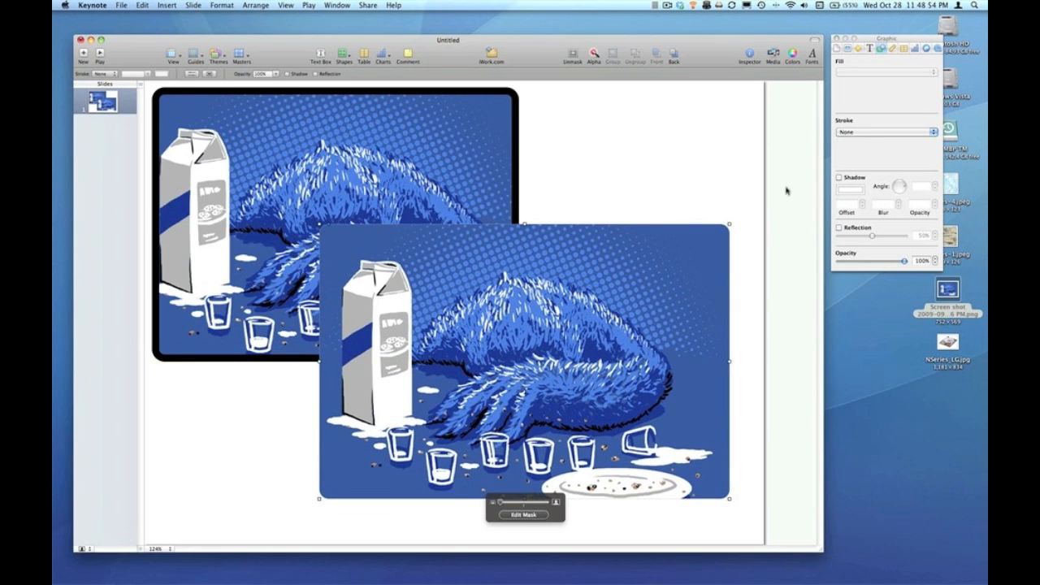
left_click(885, 131)
left_click(861, 140)
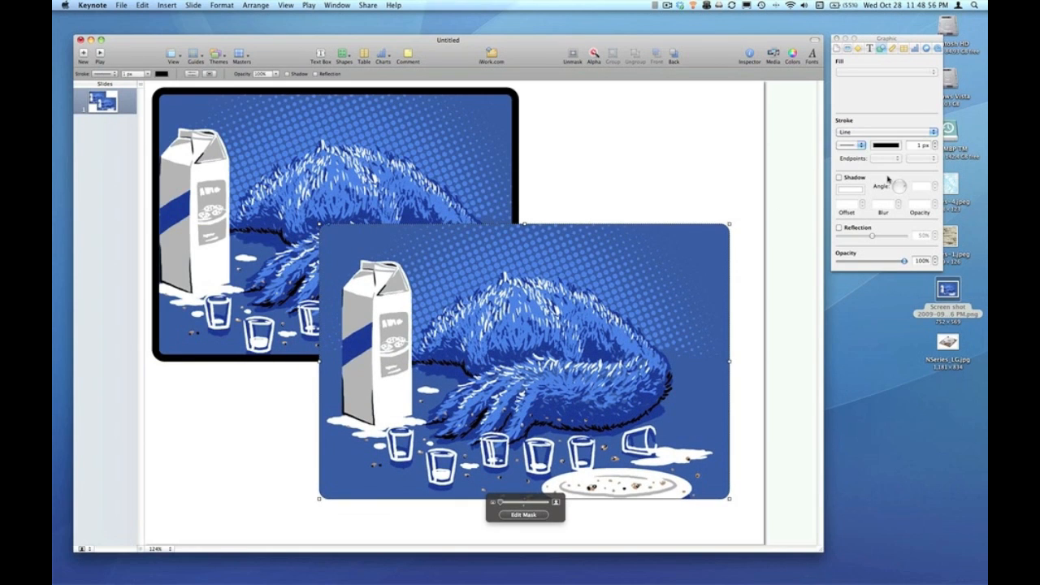
left_click(934, 142)
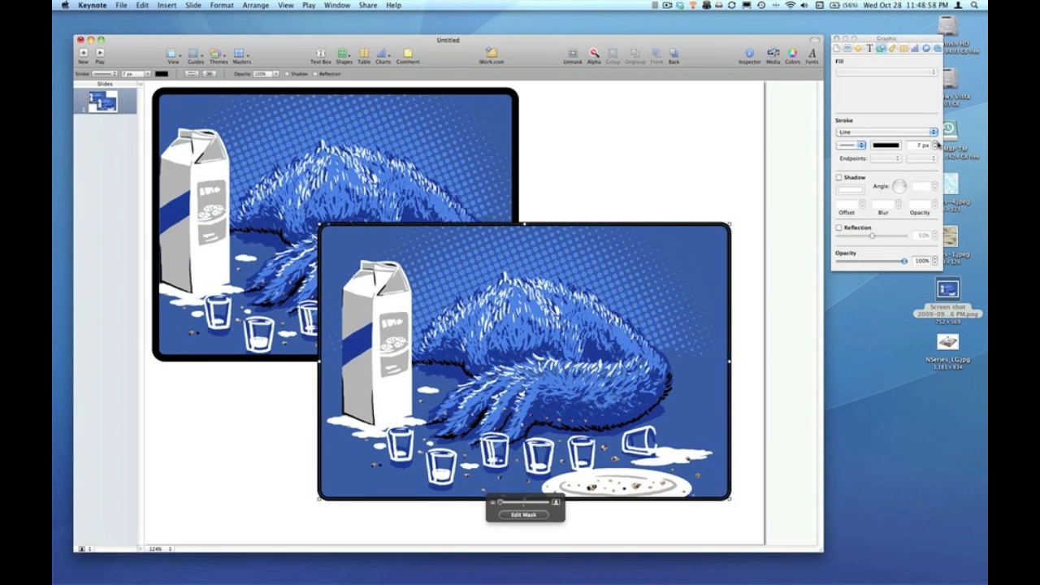
left_click(934, 141)
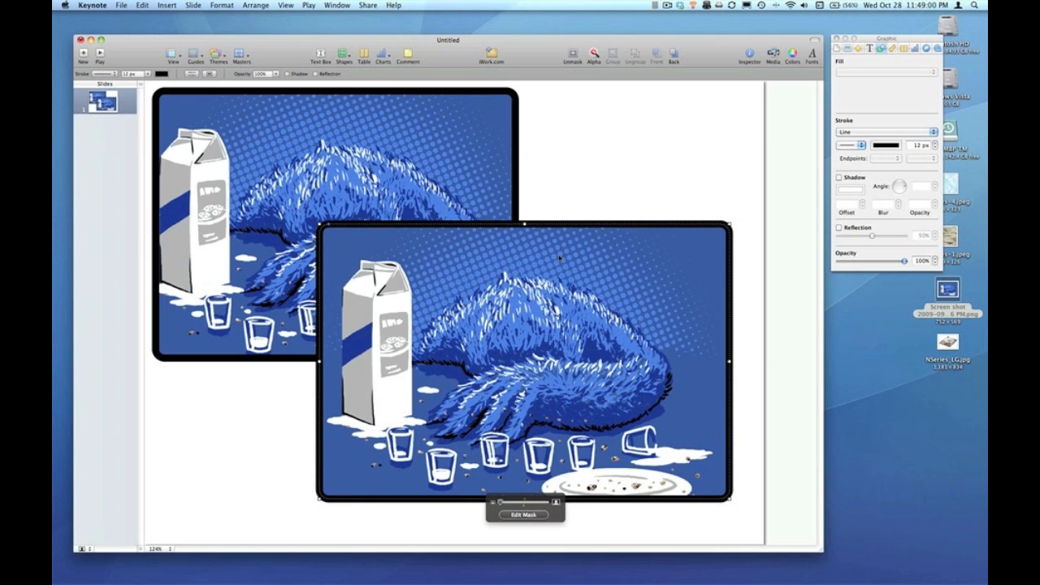
left_click_drag(559, 257, 578, 256)
- Scale and shift the picture inside its mask so the milk carton sits at the left edge
left_click(425, 165)
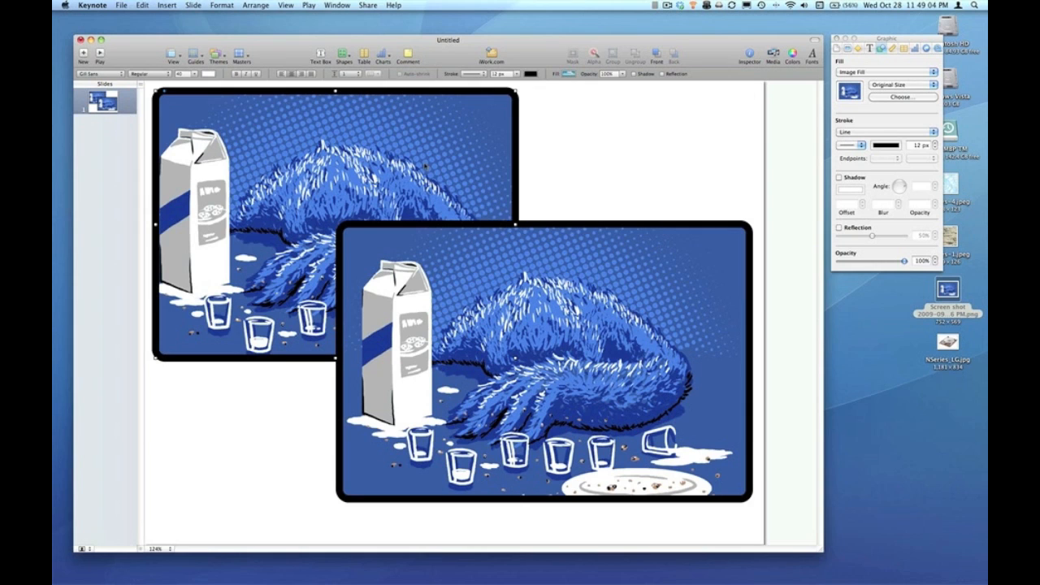
left_click_drag(475, 259, 459, 282)
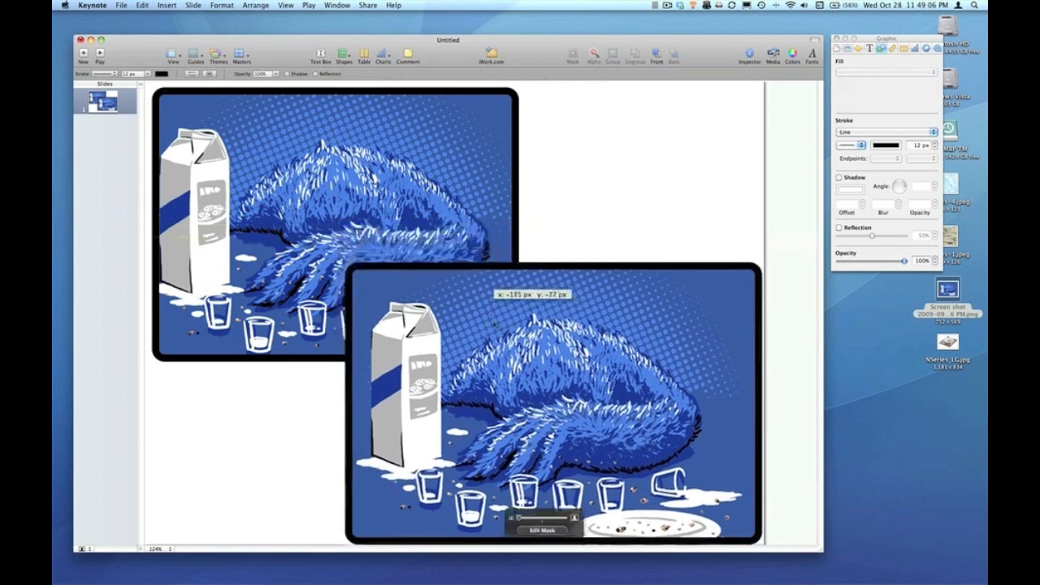
double_click(460, 282)
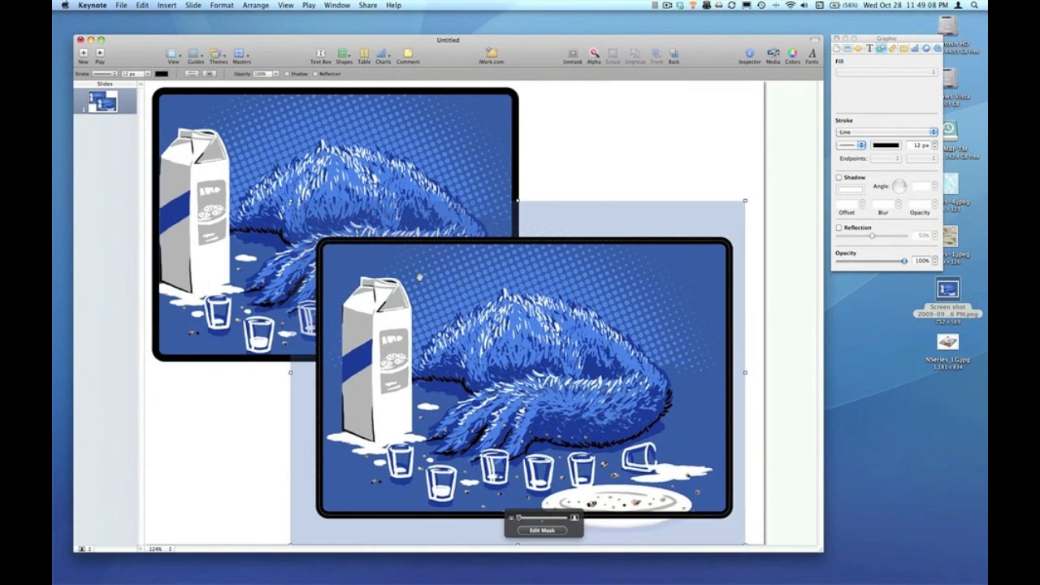
left_click_drag(519, 518, 528, 517)
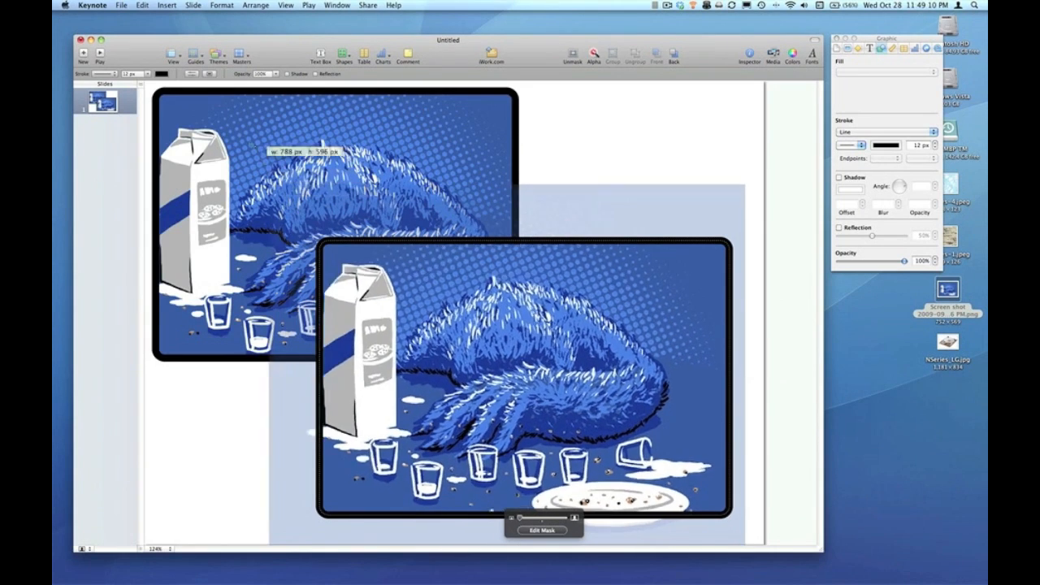
left_click_drag(328, 325, 345, 342)
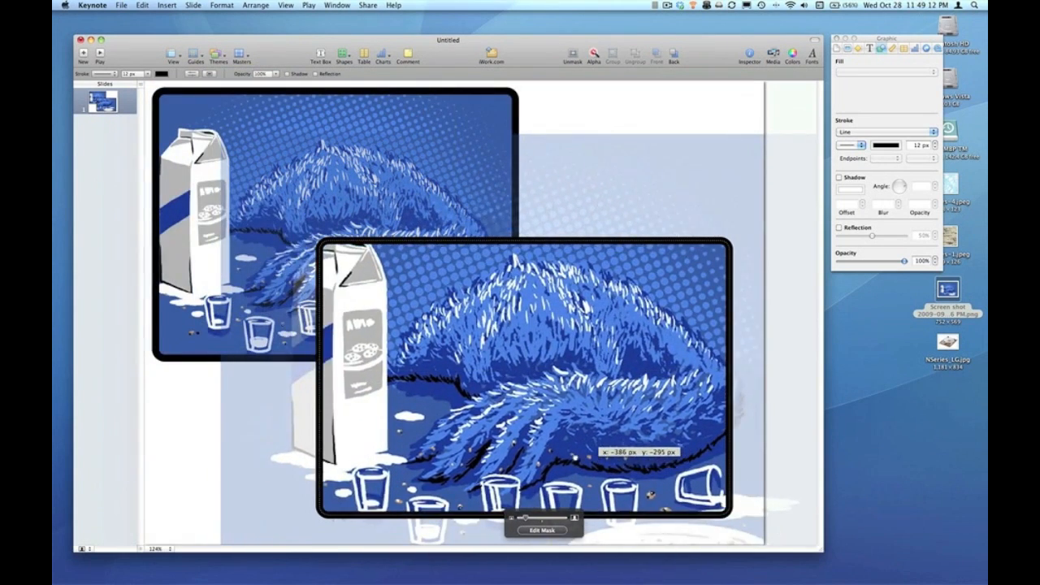
left_click(194, 383)
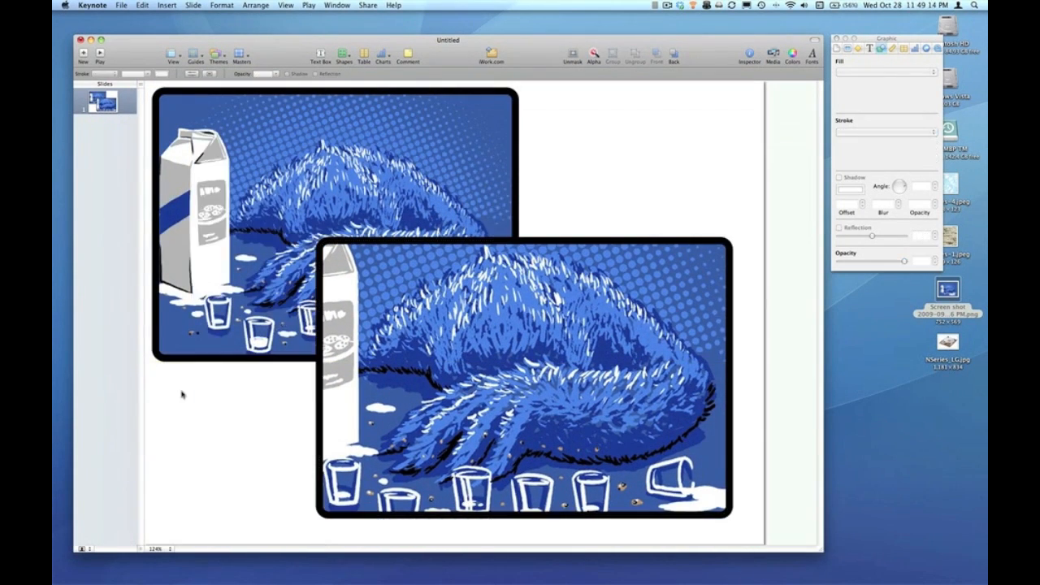
- Move the second masked picture aside and delete it from the slide
left_click_drag(382, 374, 505, 413)
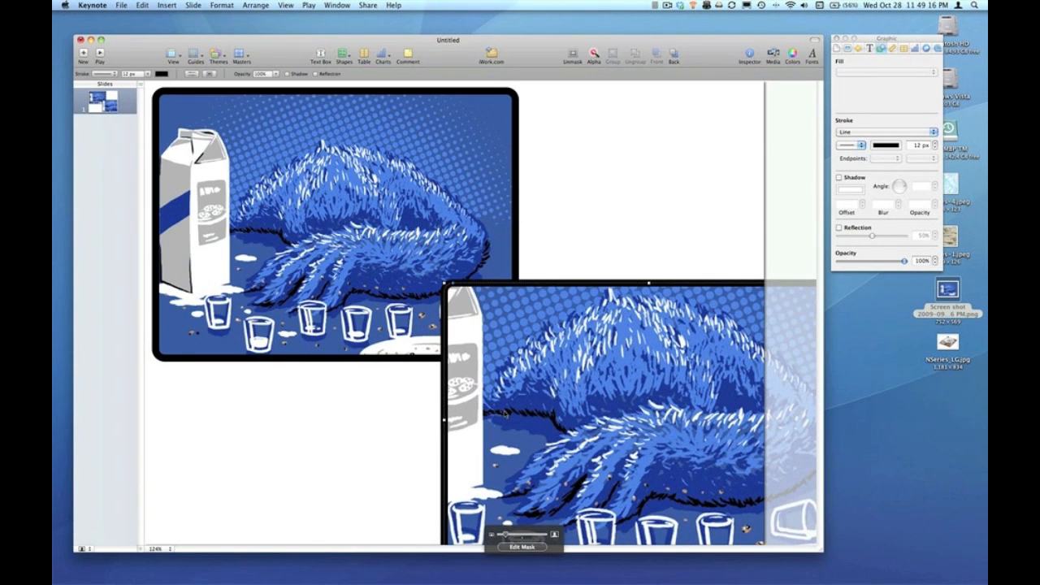
key("BackSpace")
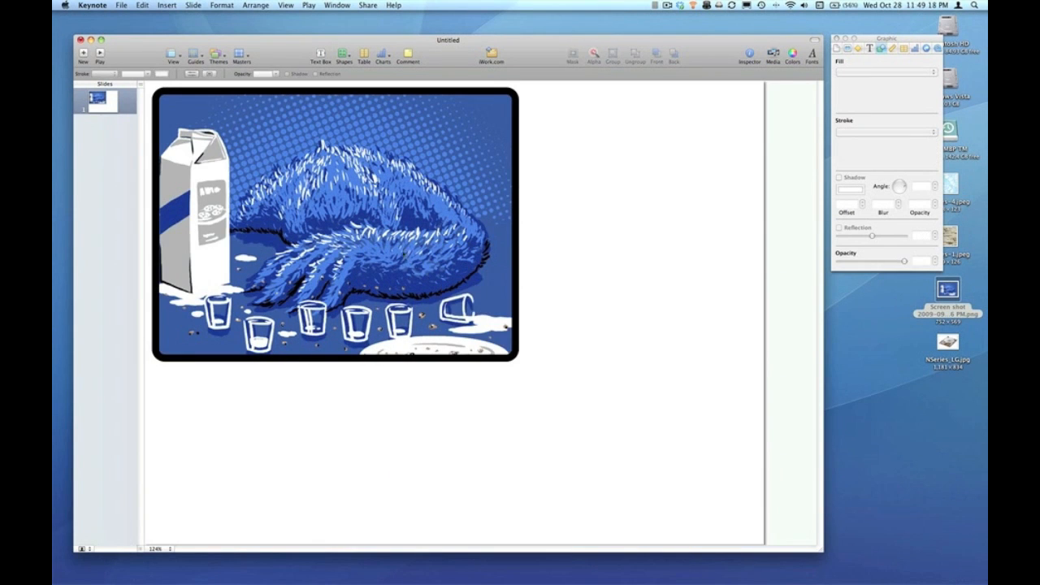
- Move the framed picture down-right and enlarge it so the whole scene shows
left_click_drag(487, 365, 555, 412)
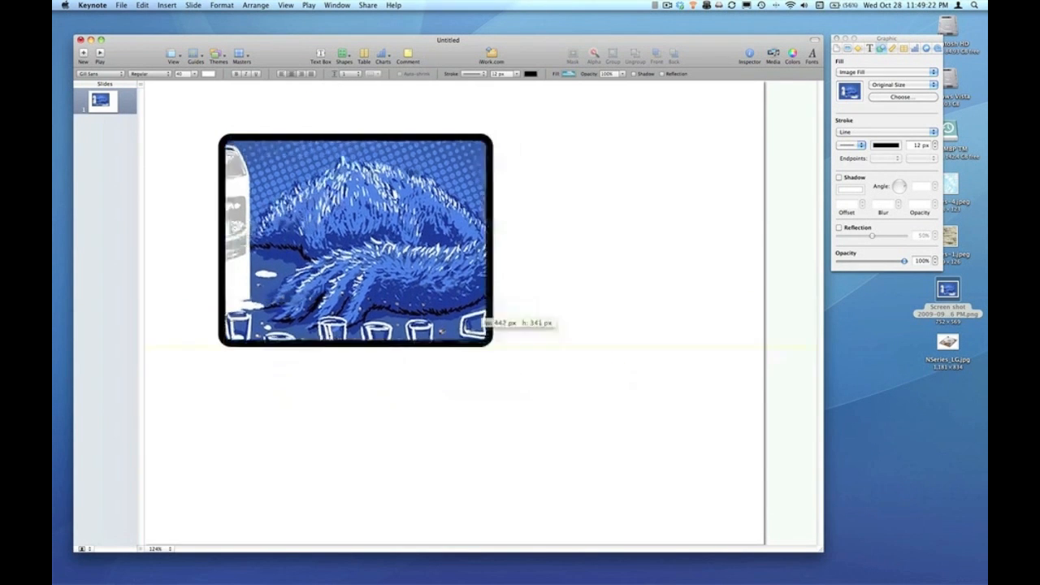
mouse_move(488, 323)
left_mouse_down()
mouse_move(845, 443)
mouse_move(965, 574)
mouse_move(715, 496)
left_mouse_up()
- Shrink the framed shape and fill it with the NSeries_LG.jpg hard-drive photo
left_click_drag(666, 429, 592, 388)
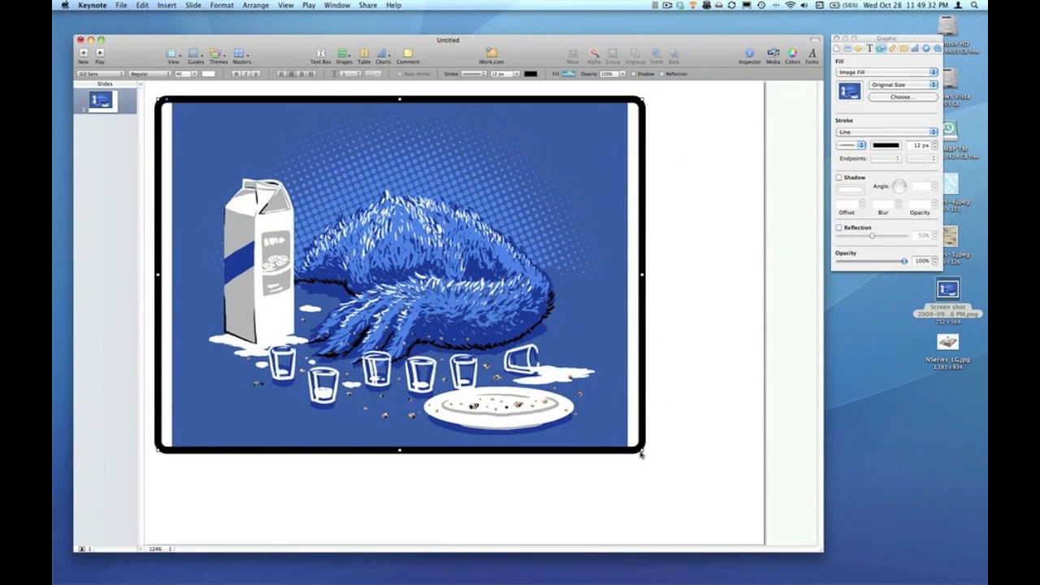
left_click_drag(643, 450, 468, 295)
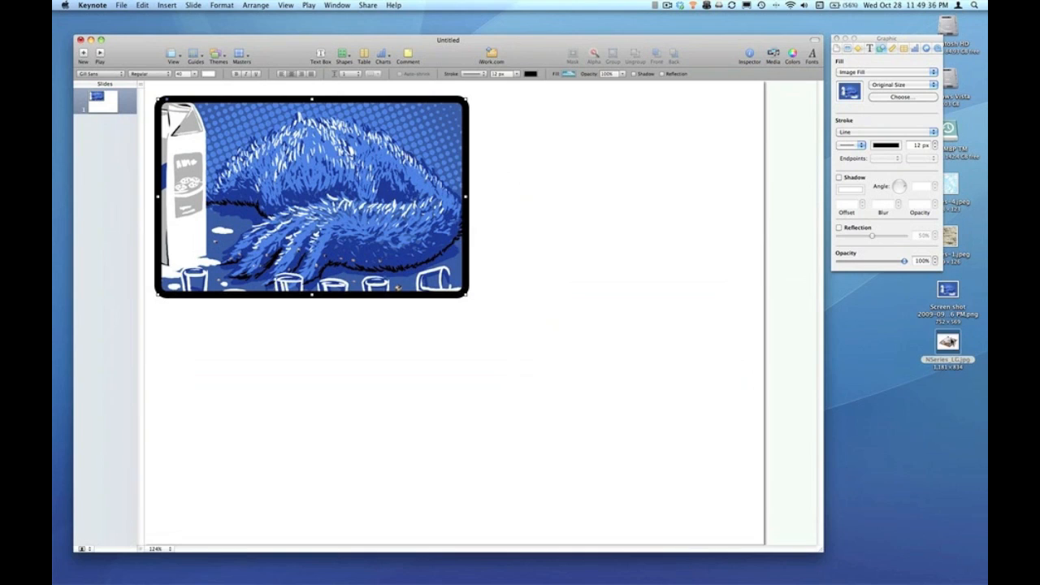
mouse_move(948, 342)
left_mouse_down()
mouse_move(946, 168)
mouse_move(852, 91)
left_mouse_up()
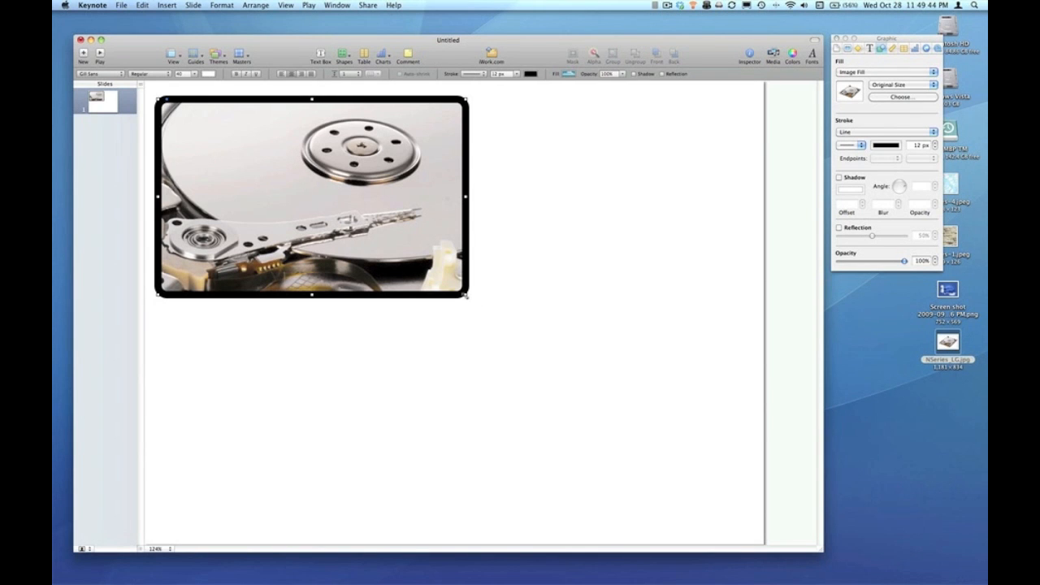
- Enlarge then shrink the hard-drive shape into a smaller frame near the slide centre
mouse_move(465, 294)
left_mouse_down()
mouse_move(671, 434)
mouse_move(909, 568)
left_mouse_up()
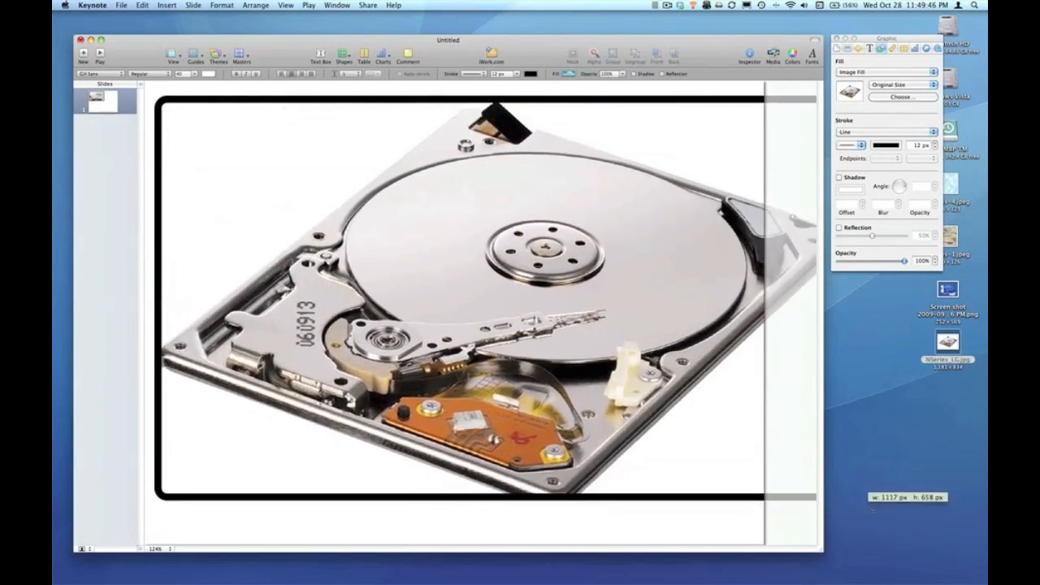
left_click_drag(650, 447, 561, 410)
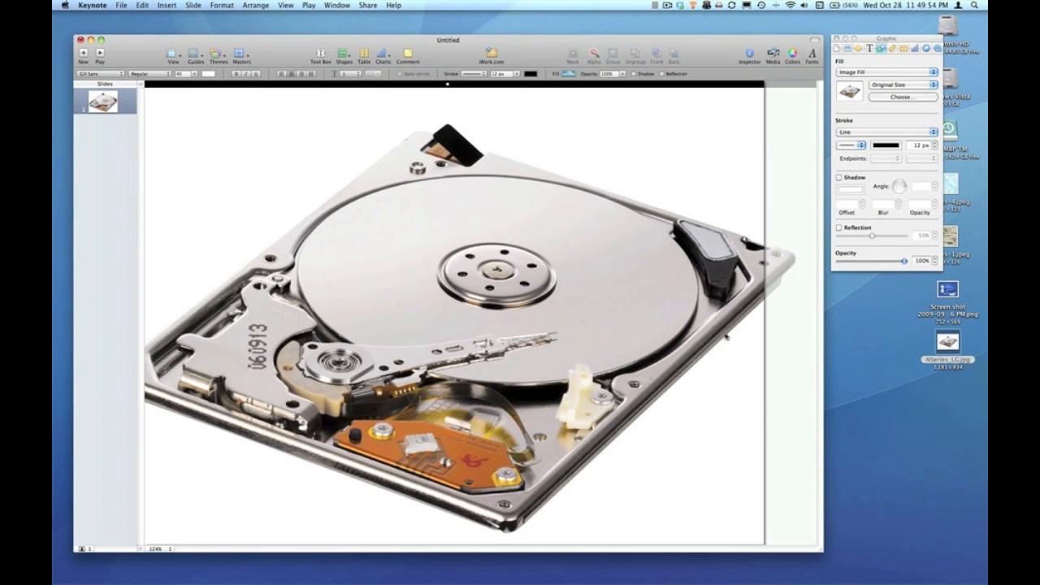
mouse_move(600, 286)
left_mouse_down()
mouse_move(620, 289)
mouse_move(546, 305)
left_mouse_up()
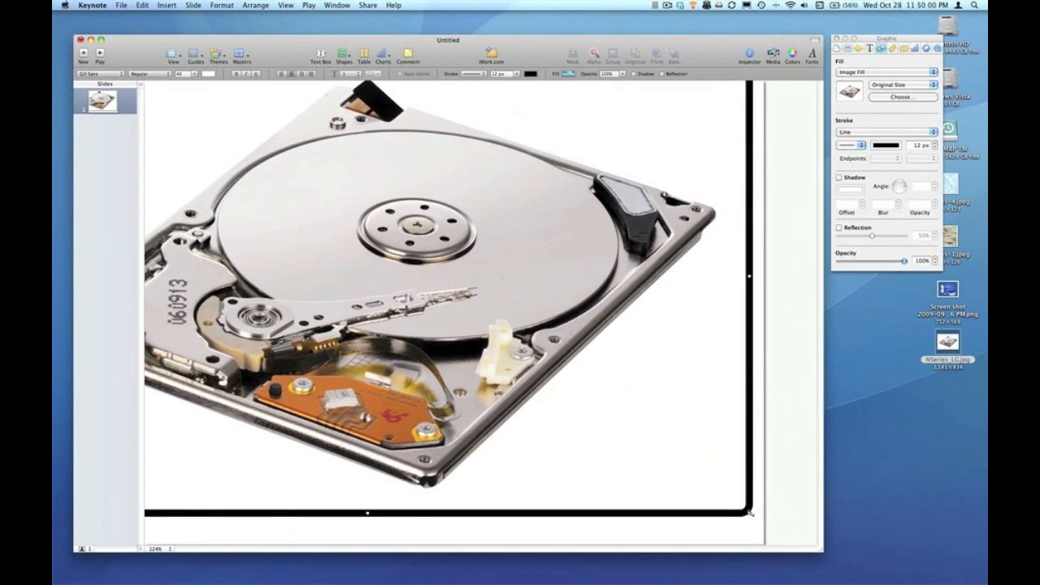
left_click_drag(748, 511, 436, 272)
left_click_drag(333, 203, 453, 270)
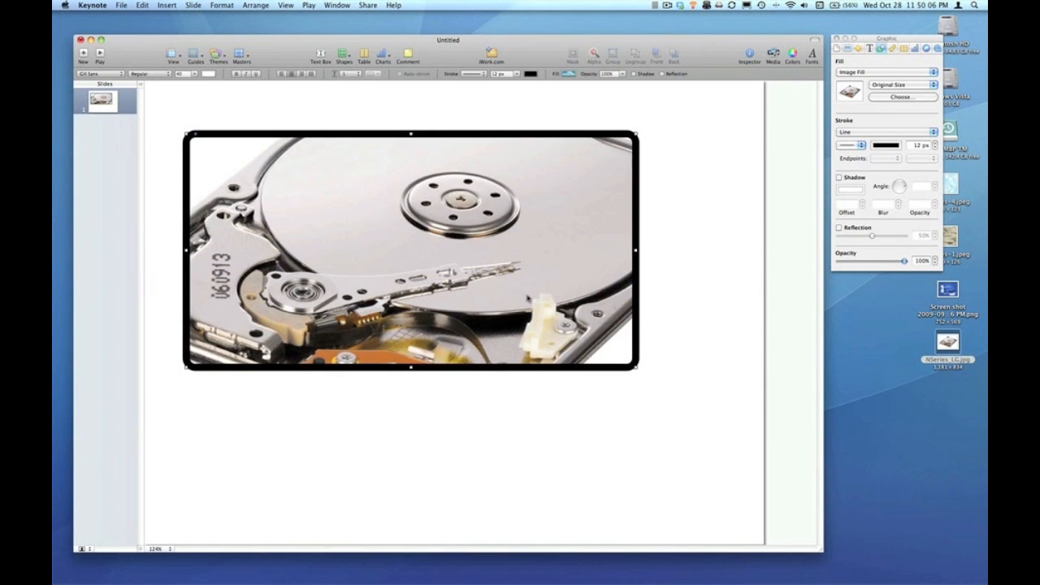
- Set the hard-drive image fill to Tile and nudge the shape up-left
left_click(889, 85)
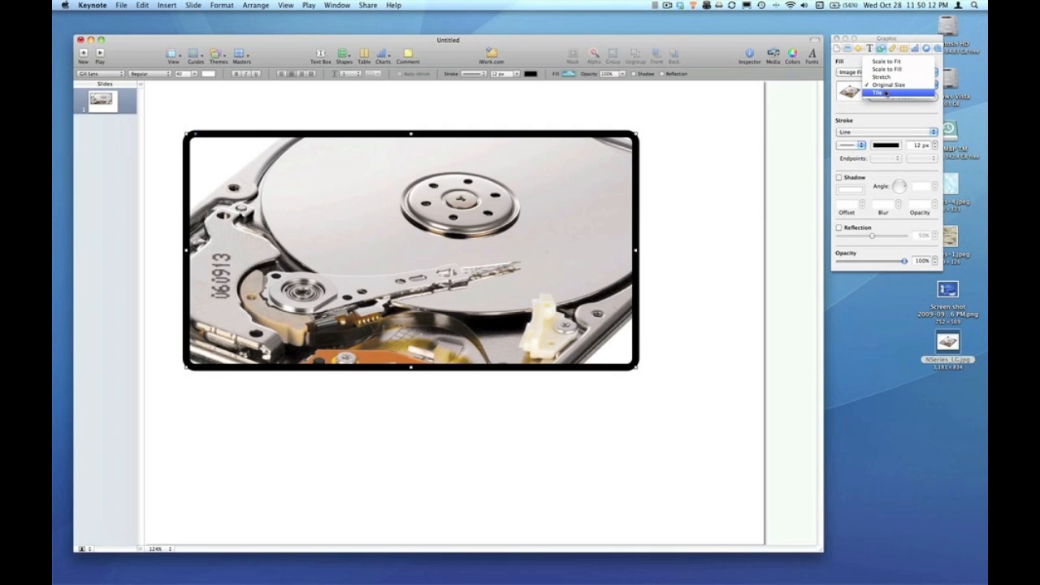
left_click(885, 93)
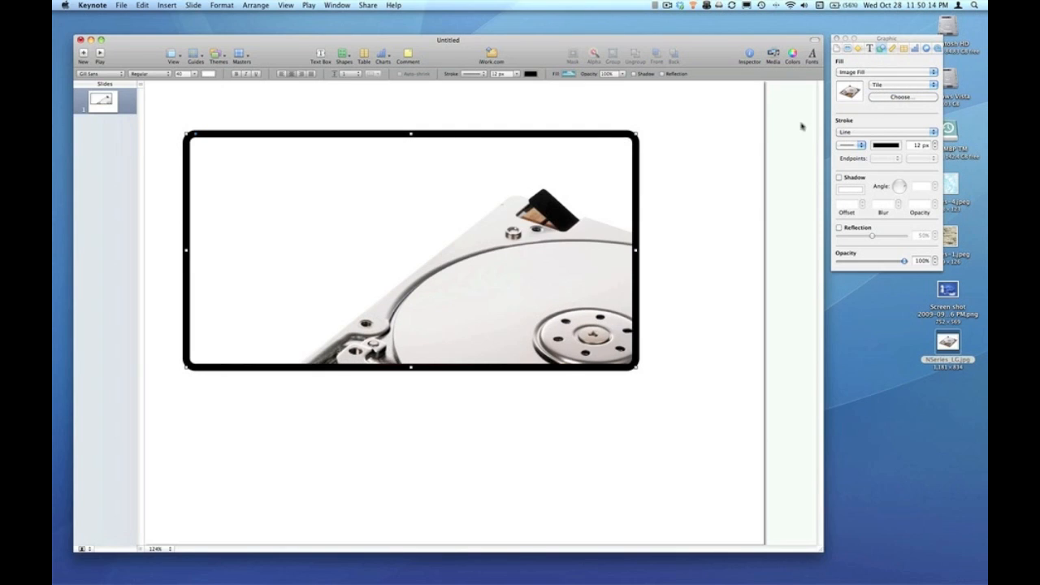
left_click_drag(581, 212, 558, 181)
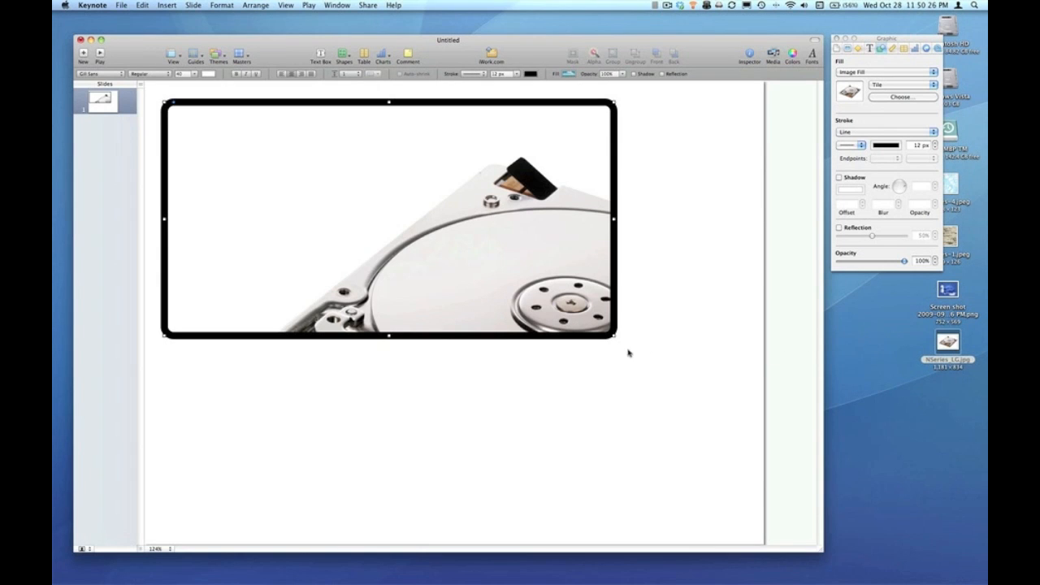
- Resize the shape to about 585 by 356 and drag the screenshot toward the fill well
left_click_drag(615, 334, 835, 556)
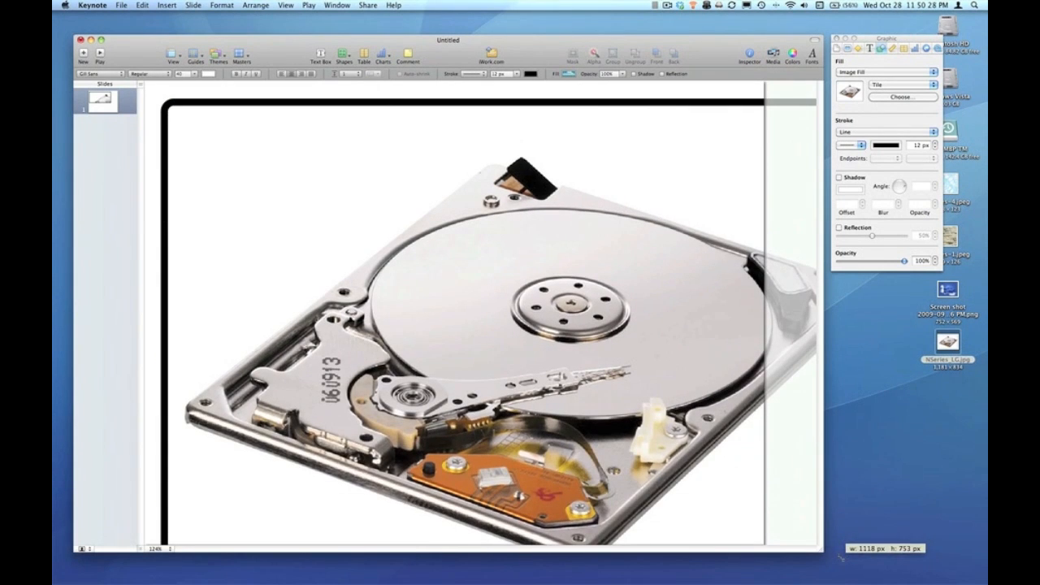
mouse_move(835, 556)
left_mouse_down()
mouse_move(585, 336)
mouse_move(520, 317)
left_mouse_up()
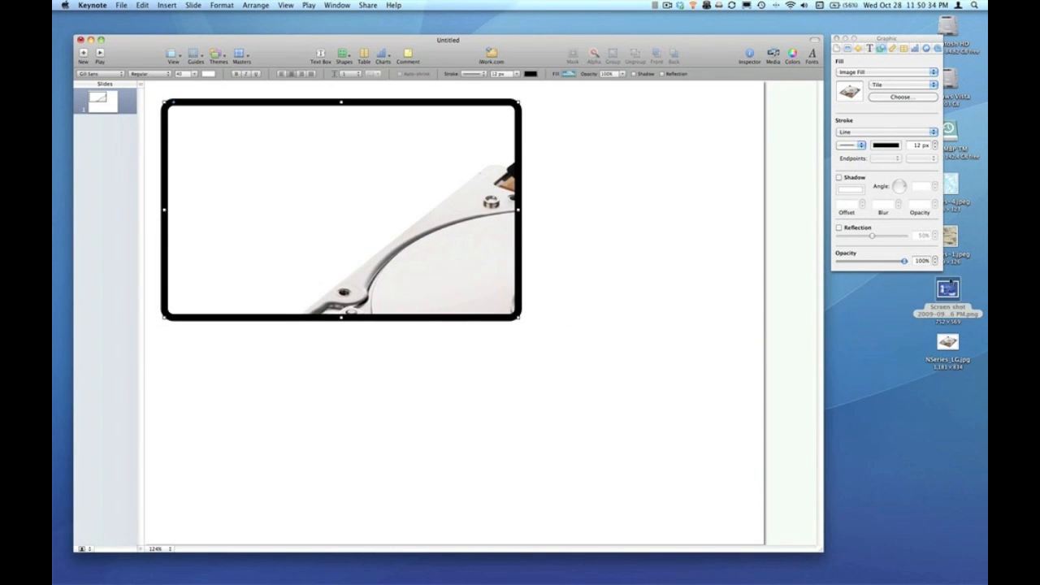
left_click_drag(947, 288, 853, 93)
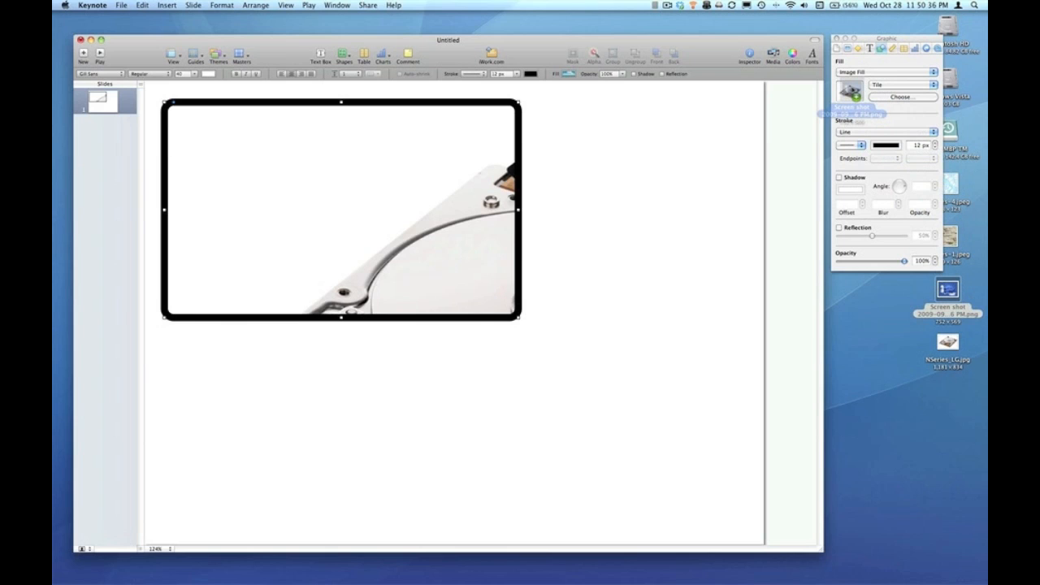
- Fill the shape with the tiled milk-carton screenshot and enlarge it across the slide
left_click_drag(852, 93, 850, 91)
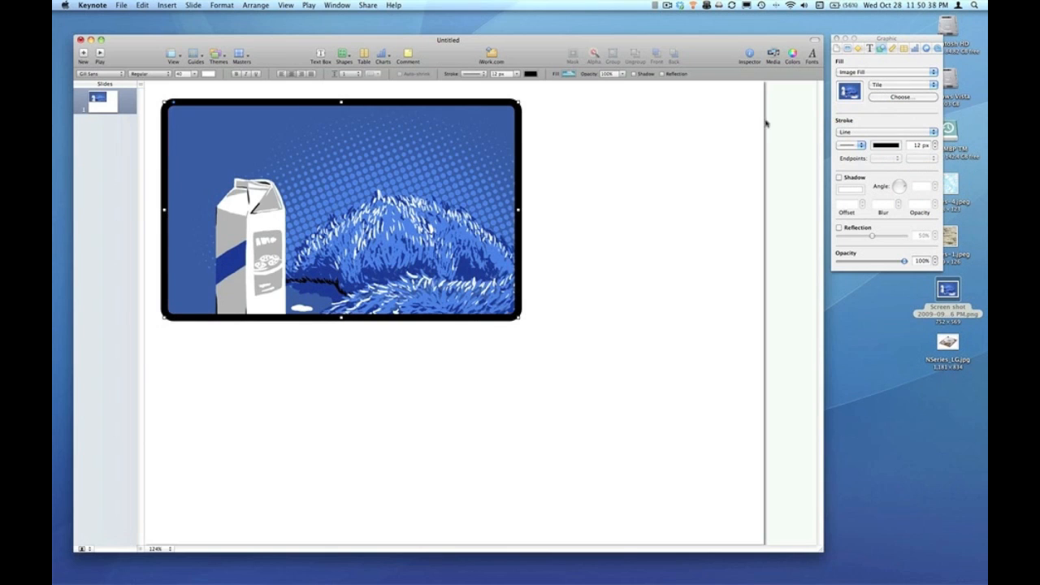
left_click_drag(433, 177, 423, 169)
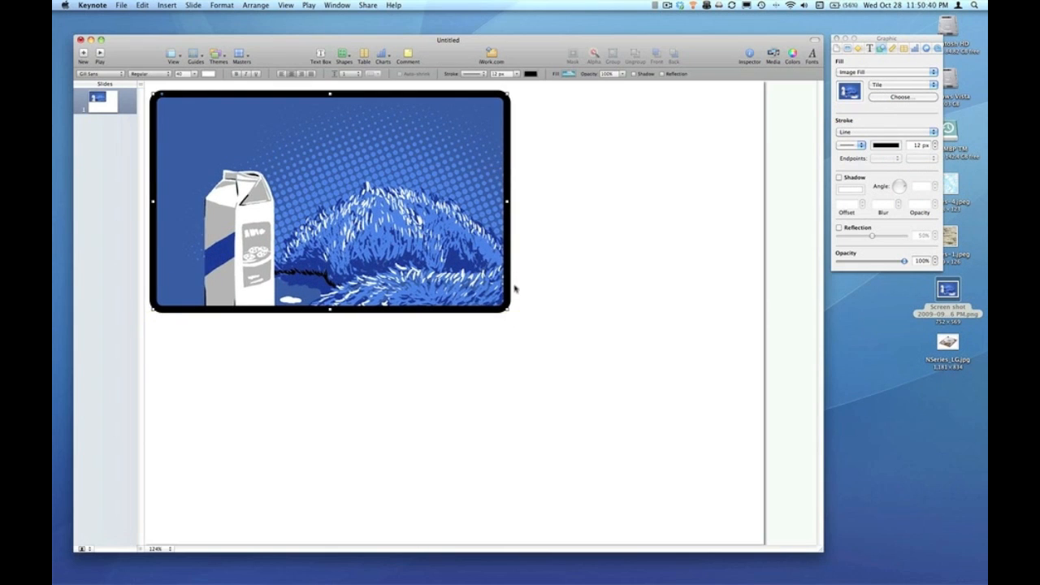
mouse_move(508, 310)
left_mouse_down()
mouse_move(583, 421)
mouse_move(902, 576)
left_mouse_up()
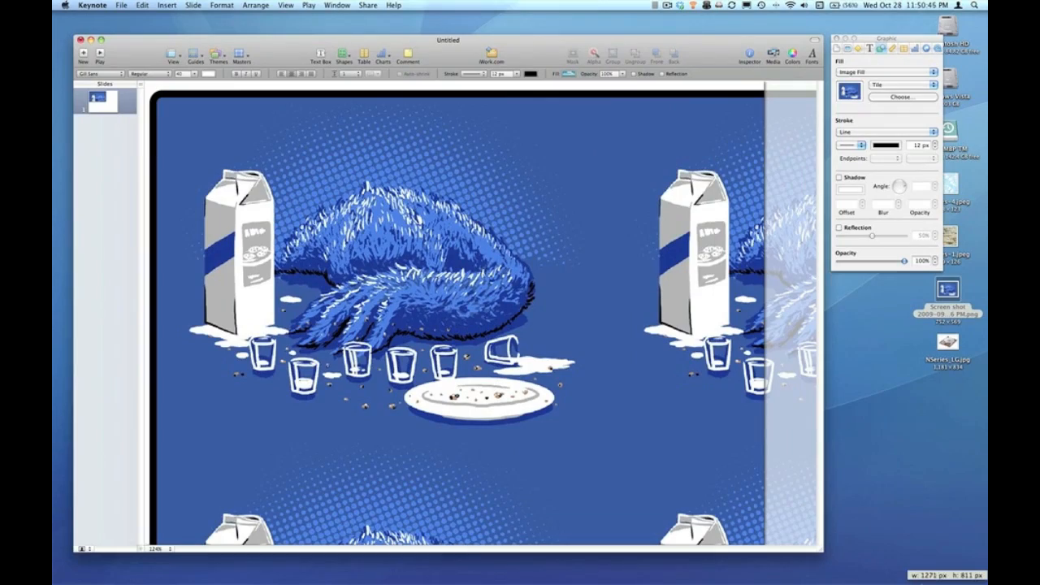
- Reposition the tiled shape and shrink it back to fit on the slide
left_click_drag(487, 309, 325, 308)
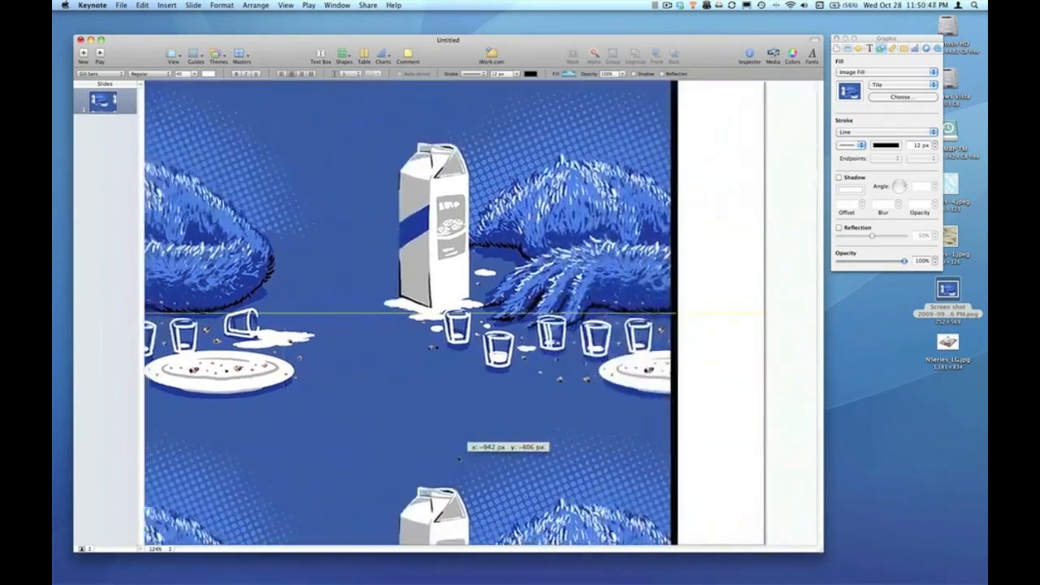
left_click_drag(463, 453, 606, 372)
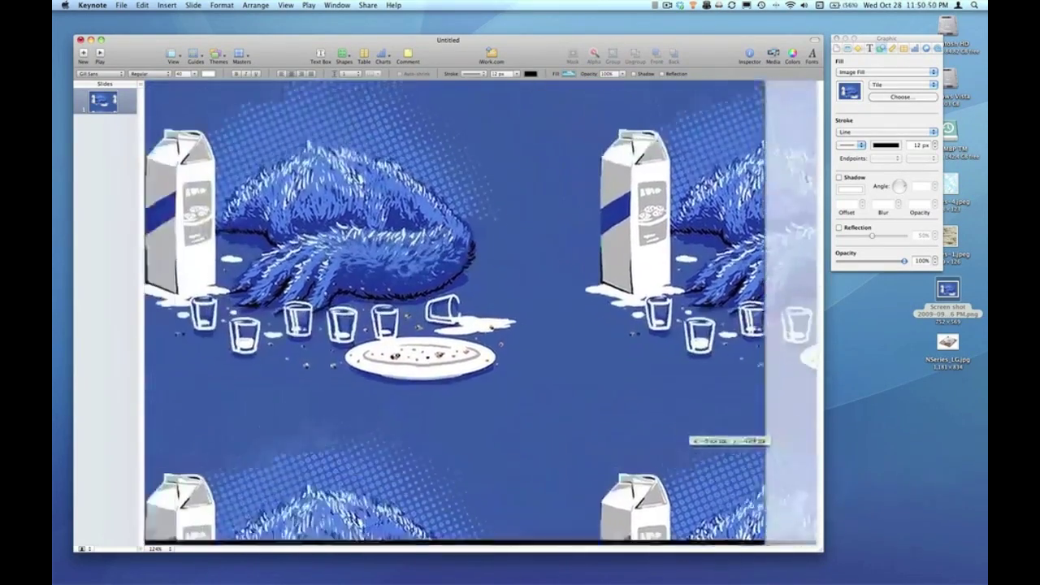
mouse_move(605, 372)
left_mouse_down()
mouse_move(681, 421)
mouse_move(594, 406)
left_mouse_up()
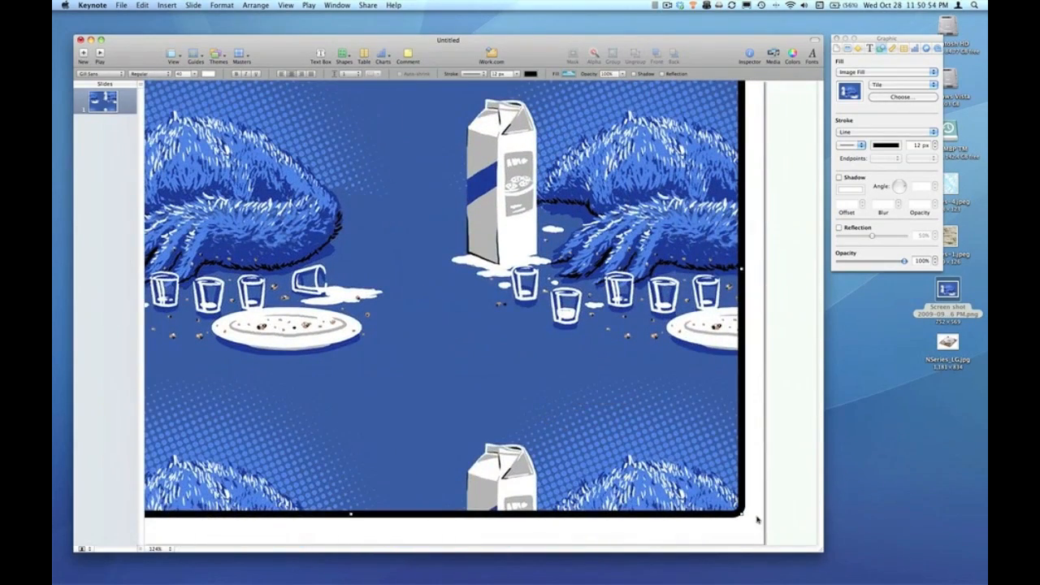
mouse_move(741, 512)
left_mouse_down()
mouse_move(488, 341)
mouse_move(642, 365)
mouse_move(631, 366)
left_mouse_up()
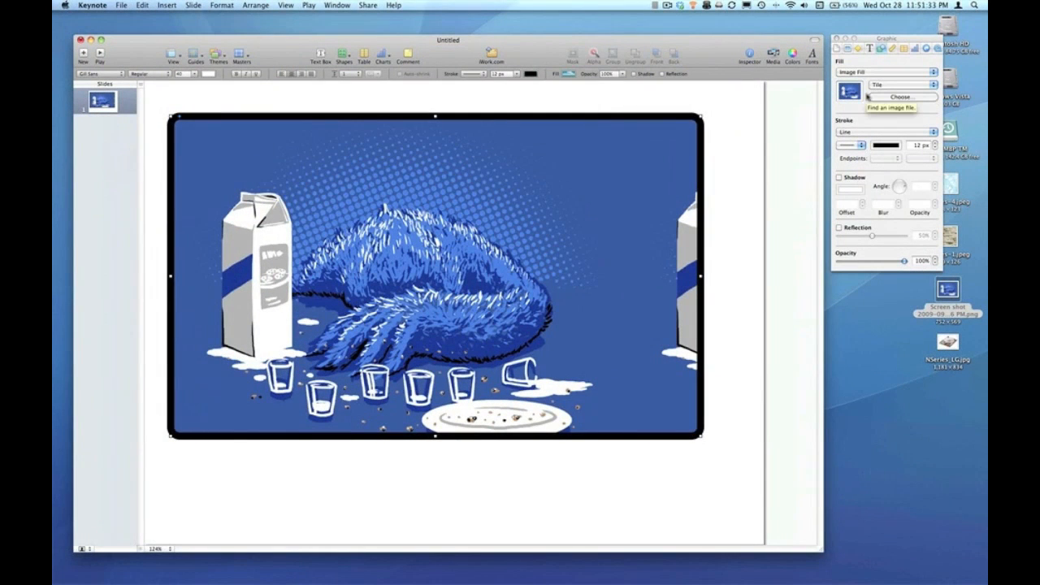
- Fill the large milk-carton rounded rectangle with the light-blue leaf pattern as a tiled image fill
left_click_drag(592, 160, 590, 146)
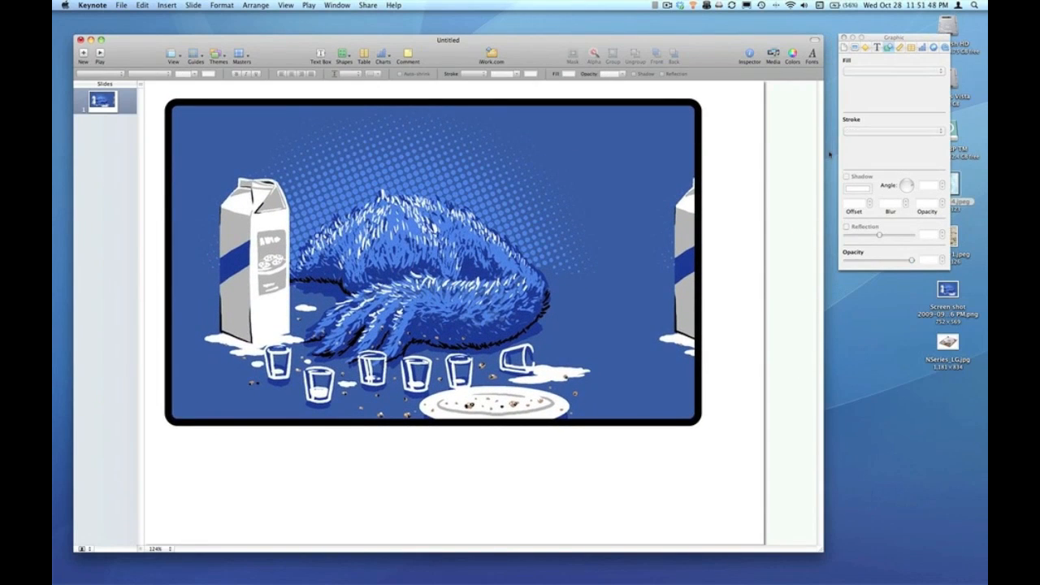
left_click_drag(955, 198, 690, 476)
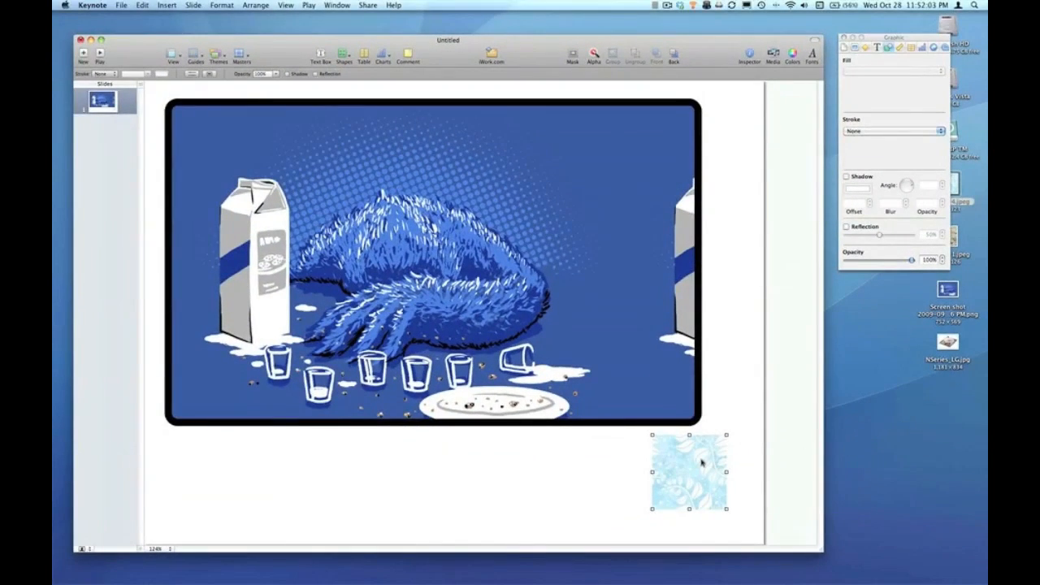
left_click_drag(910, 39, 890, 39)
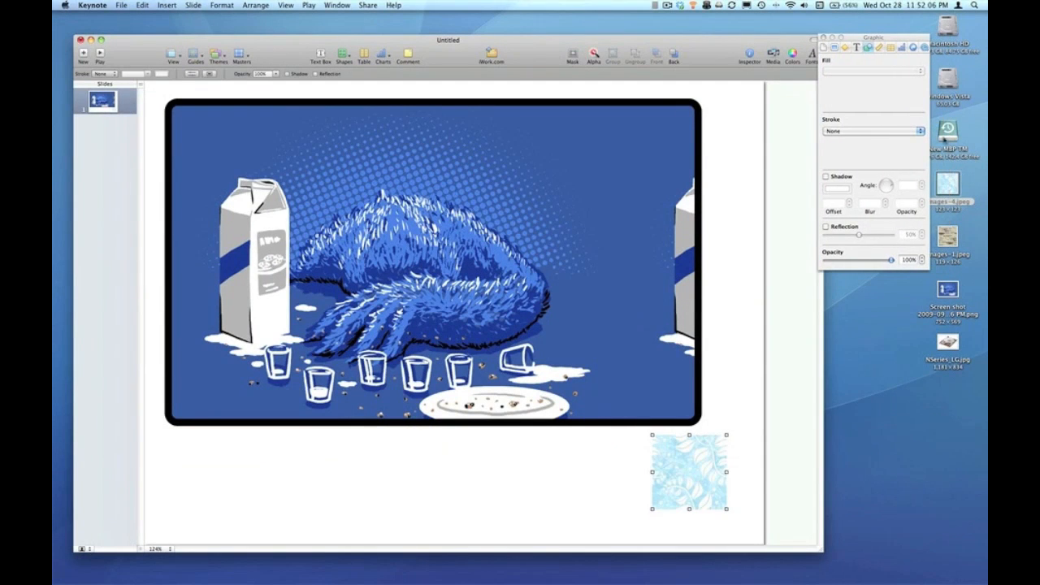
left_click(589, 209)
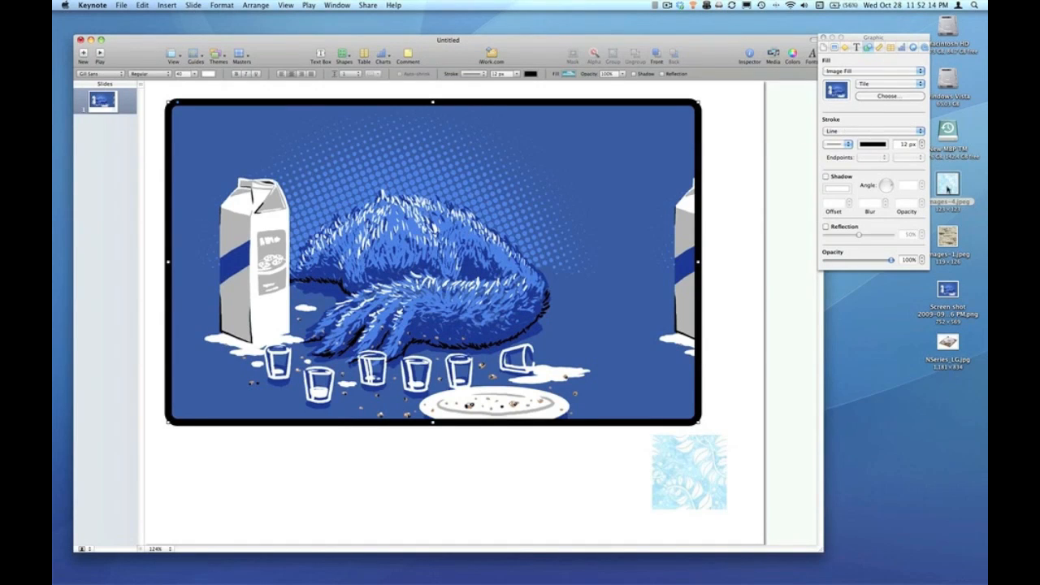
left_click_drag(947, 189, 836, 91)
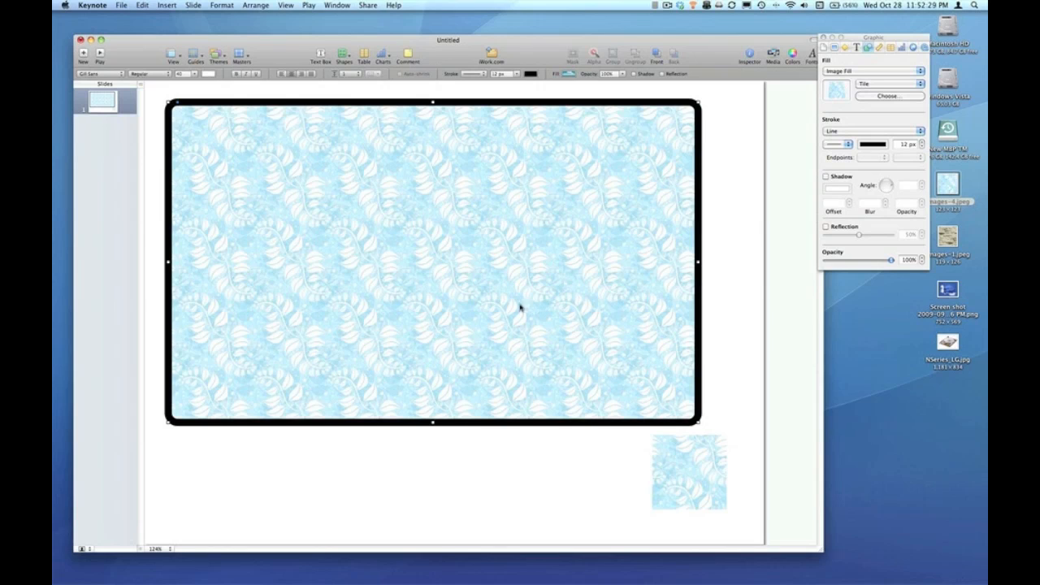
- Nudge the patterned shape up-left, enlarge it past the slide, then undo the oversized resize
left_click_drag(414, 302, 378, 276)
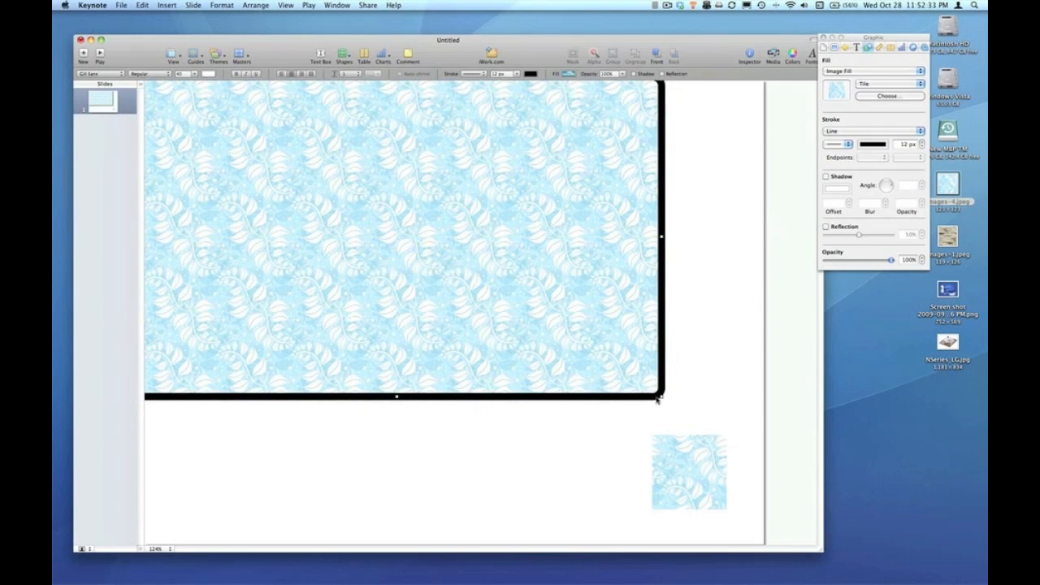
mouse_move(659, 396)
left_mouse_down()
mouse_move(813, 559)
mouse_move(817, 578)
left_mouse_up()
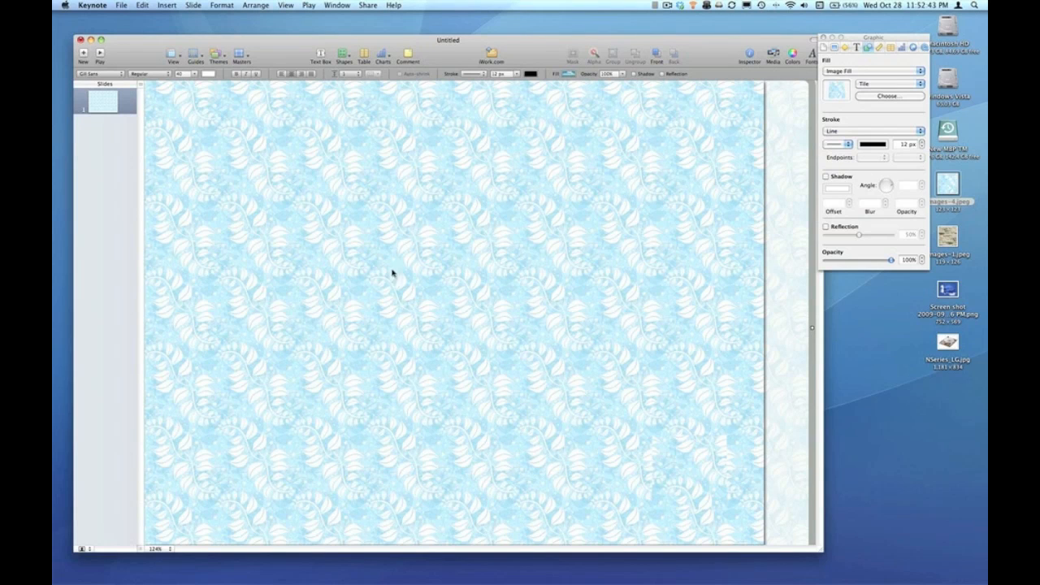
key("cmd+z")
- Swap the large rectangle's leaf fill for a tiled brick texture image fill
mouse_move(948, 236)
left_mouse_down()
mouse_move(908, 325)
mouse_move(657, 471)
left_mouse_up()
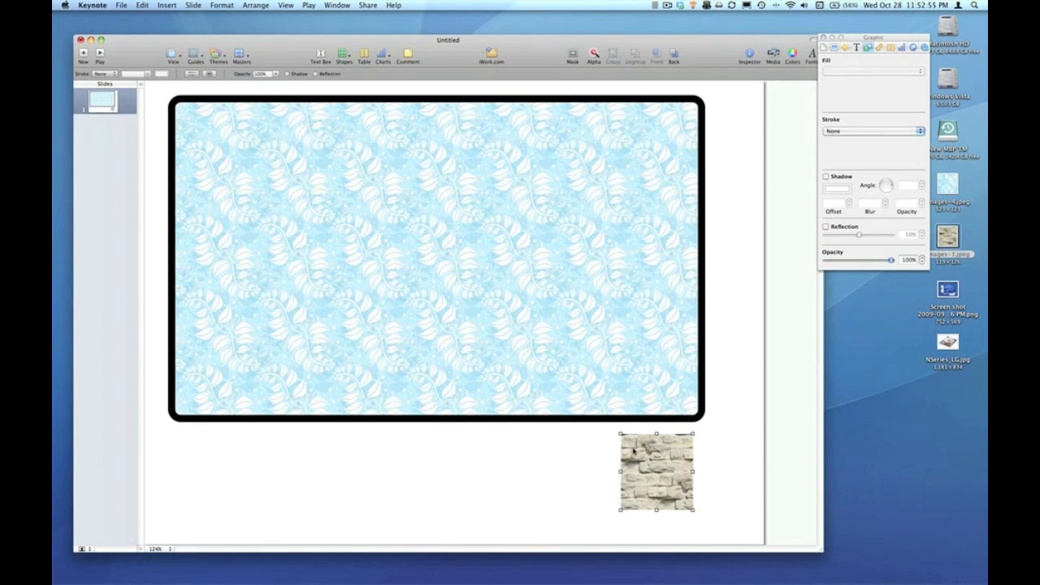
left_click(662, 210)
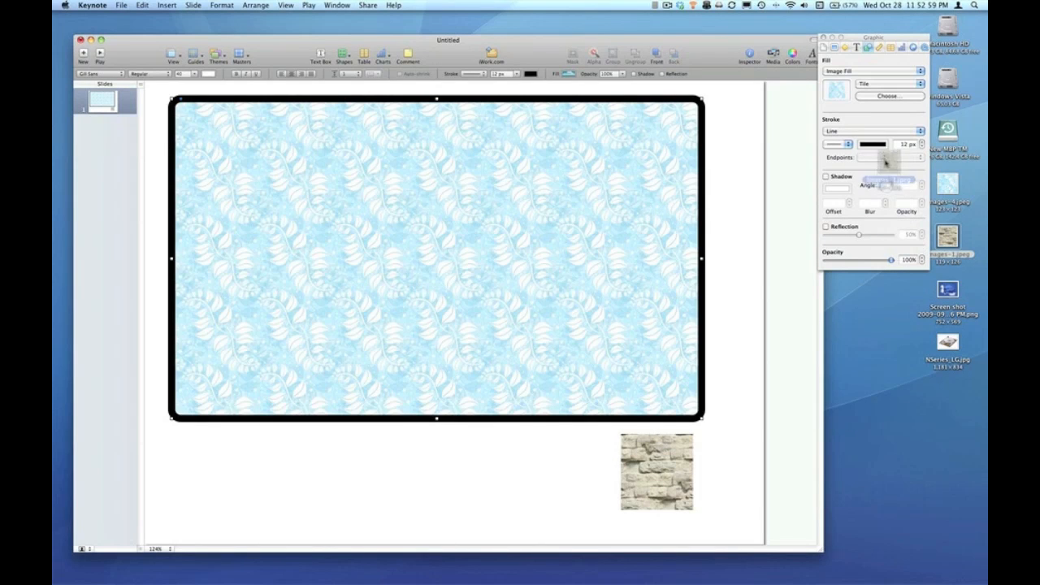
left_click_drag(885, 162, 836, 92)
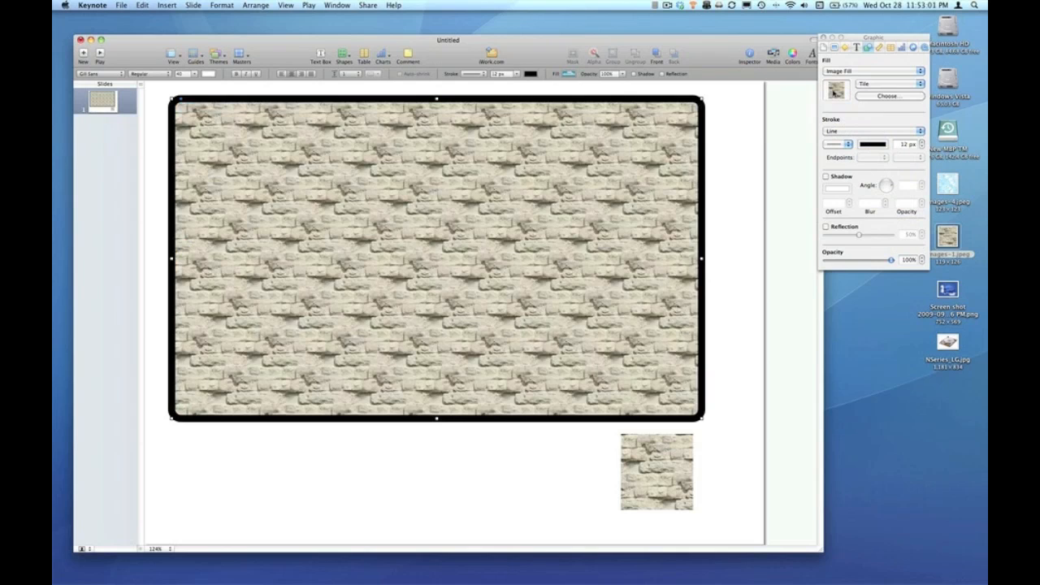
- Enlarge the brick rectangle to fill the slide, then shrink it to a small rectangle
left_click_drag(588, 232, 575, 223)
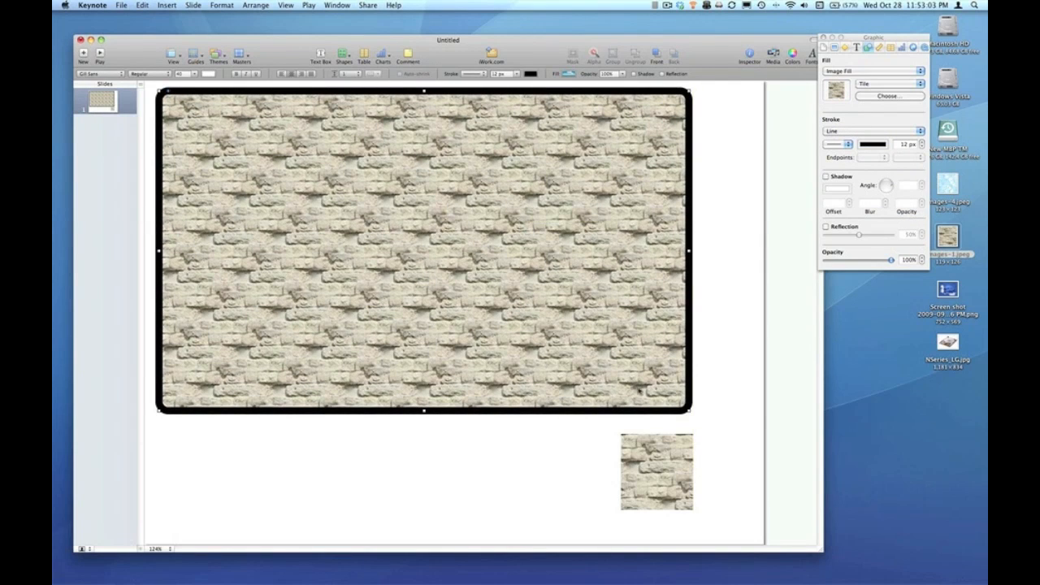
left_click_drag(689, 411, 829, 536)
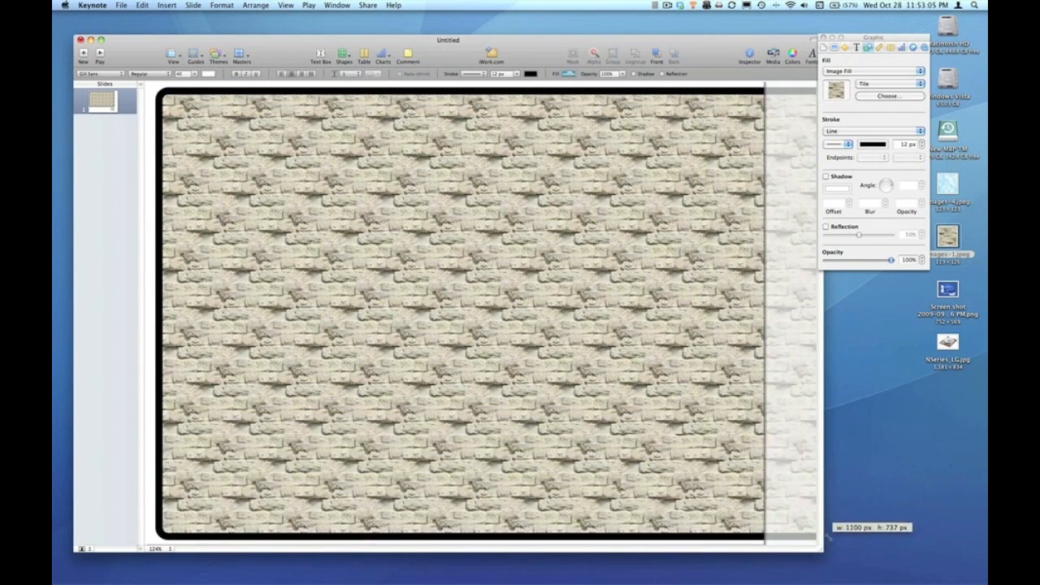
left_click_drag(695, 431, 681, 416)
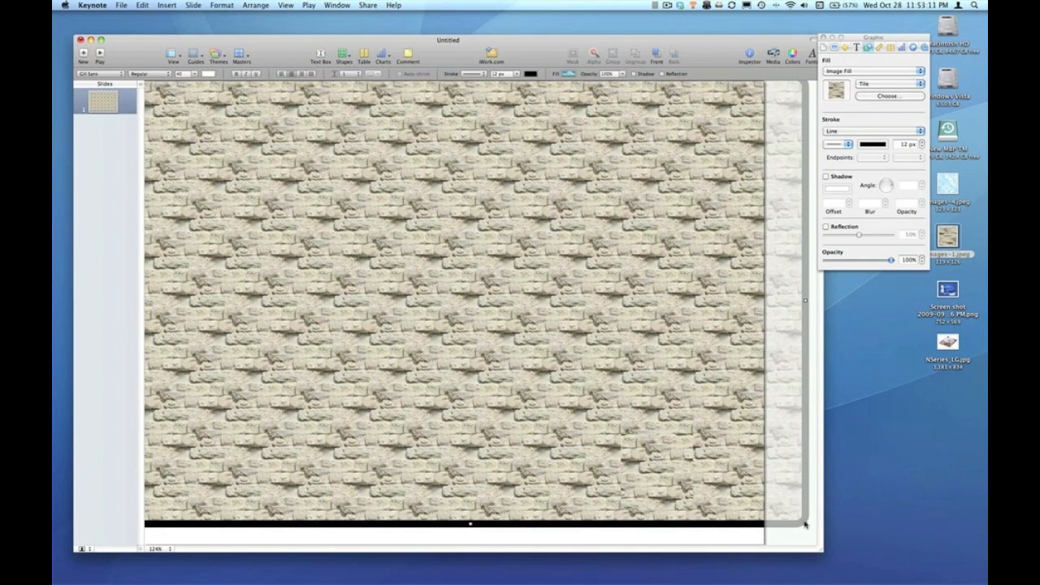
left_click_drag(805, 524, 424, 245)
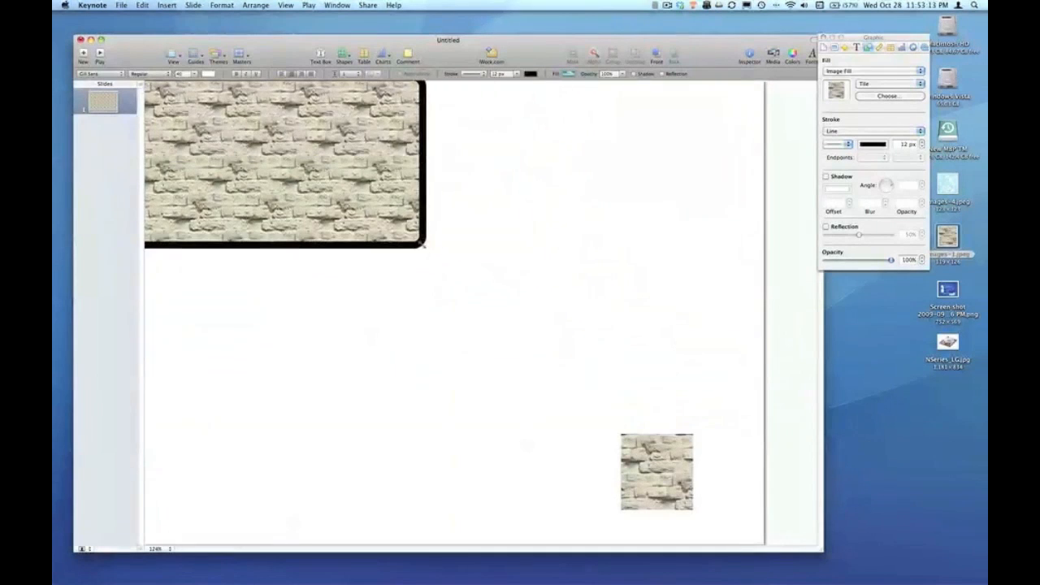
- Resize the brick rectangle to a moderate landscape frame at top-left and move the small brick image beside it
left_click_drag(251, 154, 302, 195)
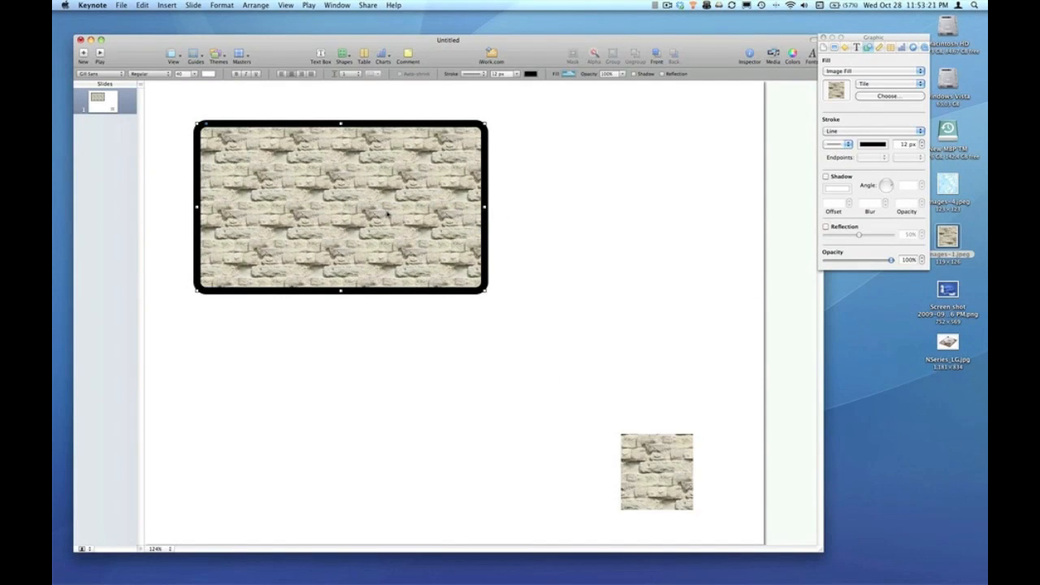
left_click_drag(388, 215, 361, 199)
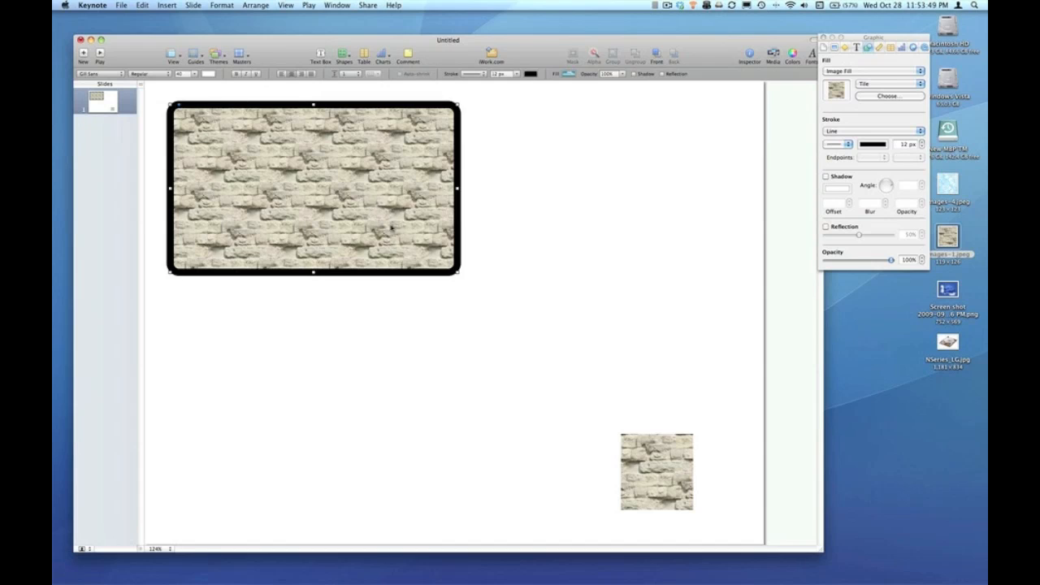
left_click_drag(651, 480, 536, 248)
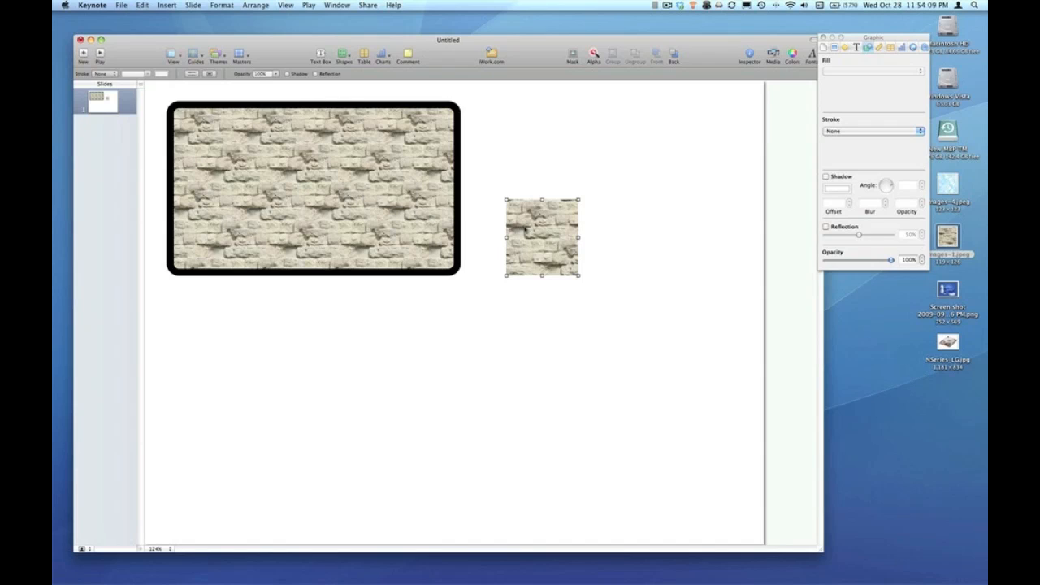
- Shrink the small brick image by its corner handle and deselect it
left_click_drag(506, 199, 537, 237)
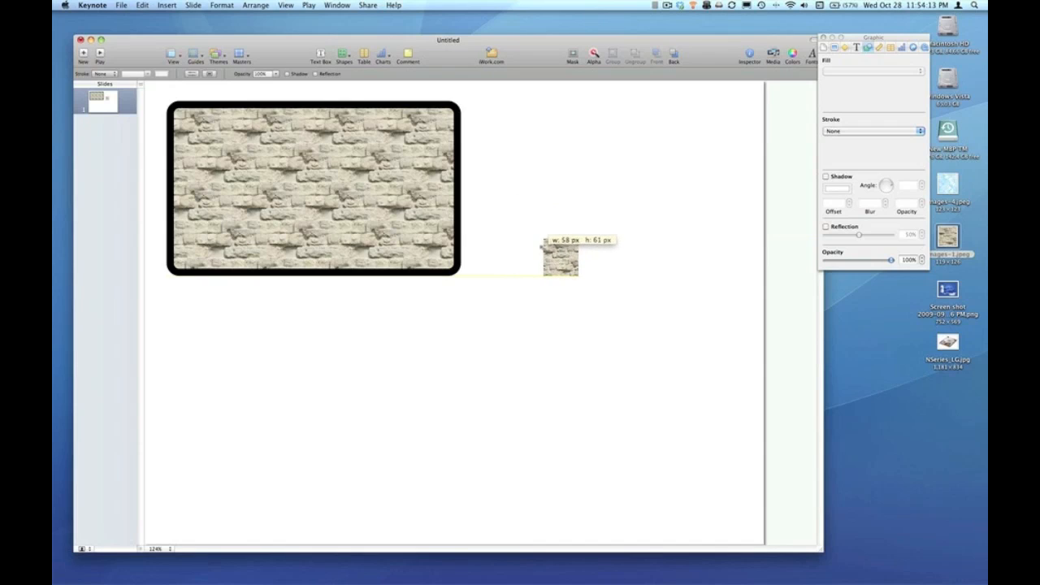
left_click_drag(537, 237, 542, 238)
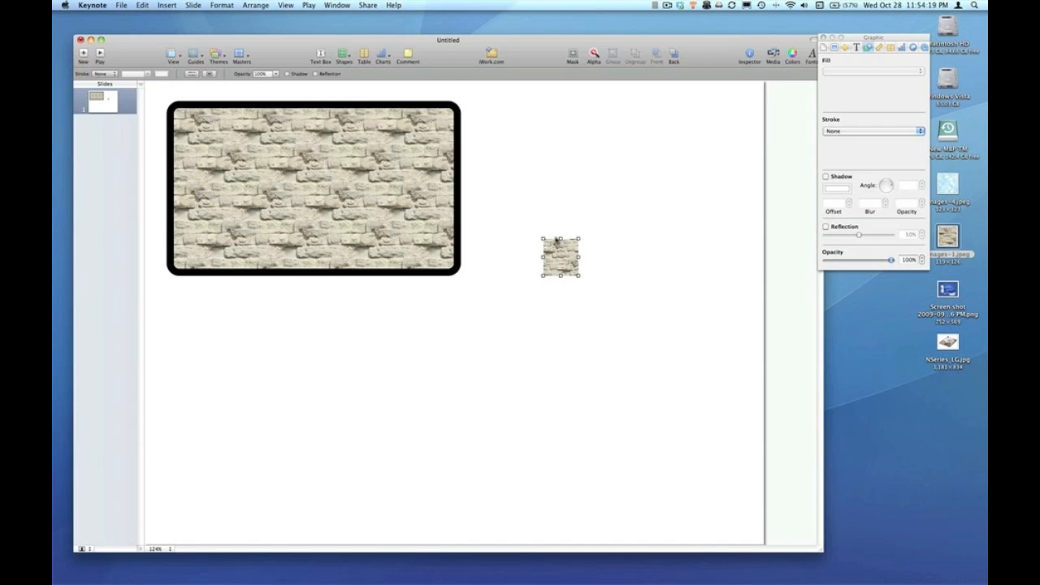
left_click(513, 263)
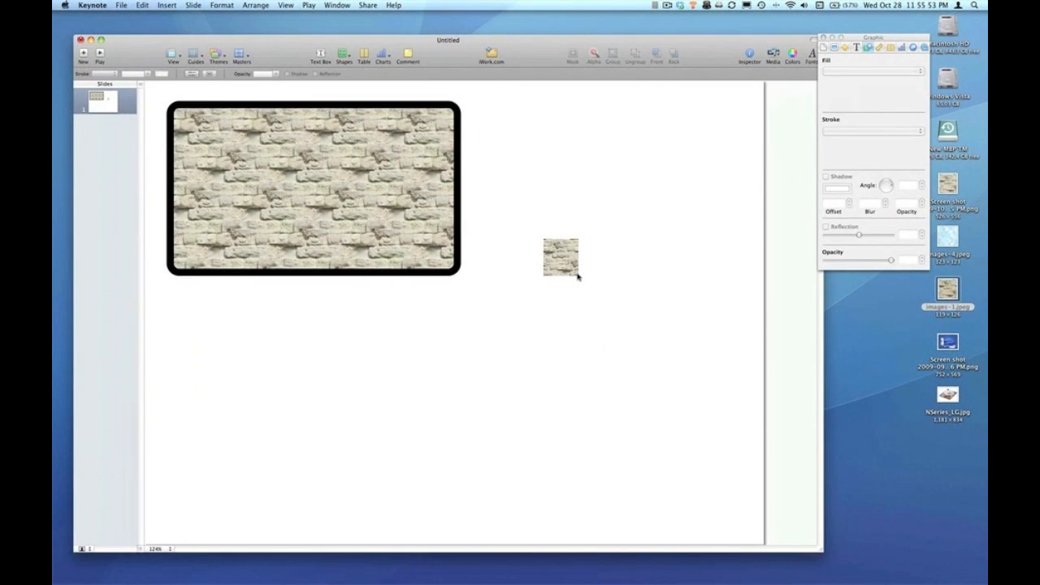
left_click(893, 231)
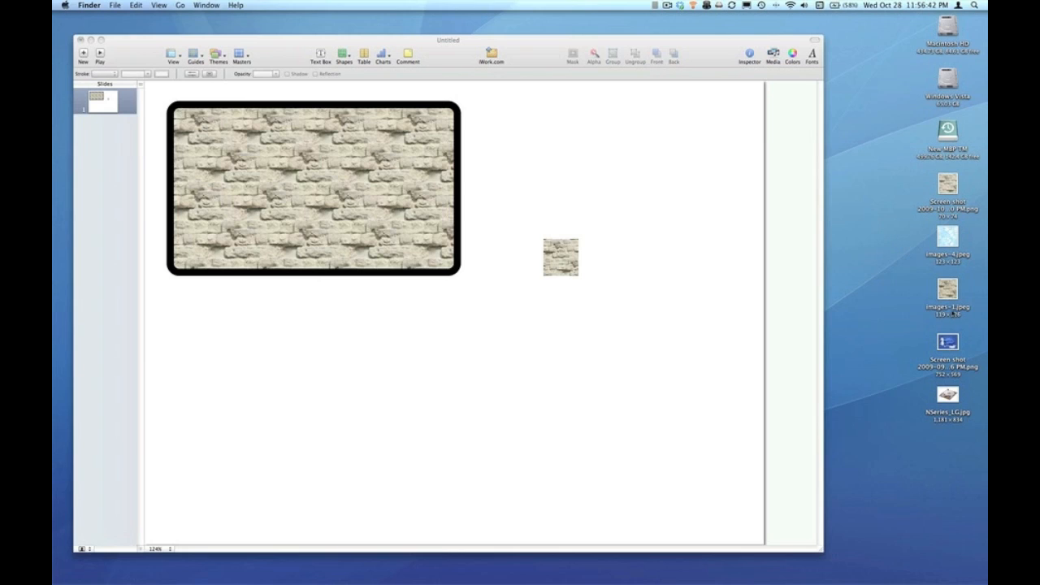
left_click(948, 295)
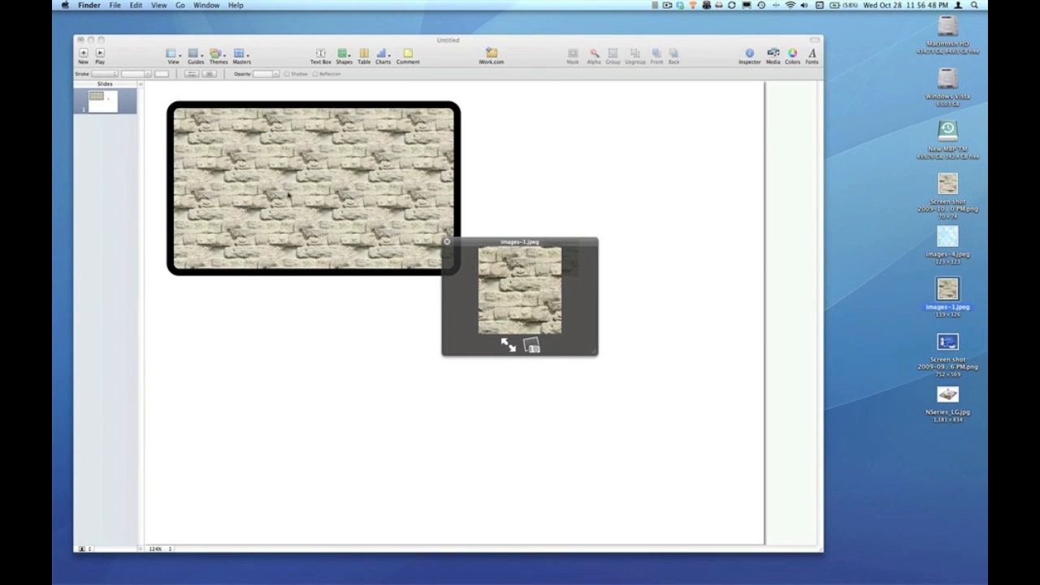
key("space")
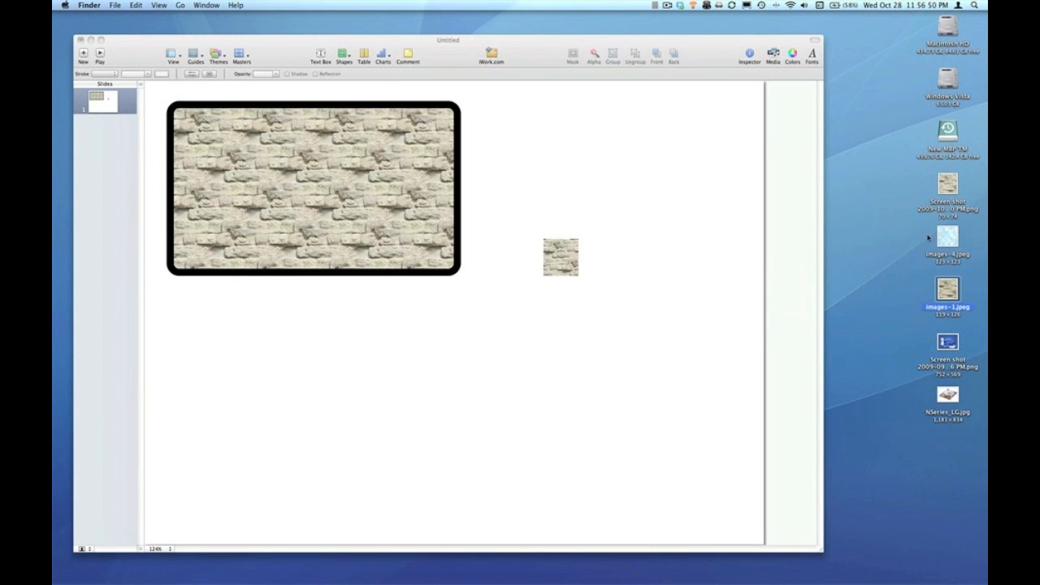
left_click(948, 187)
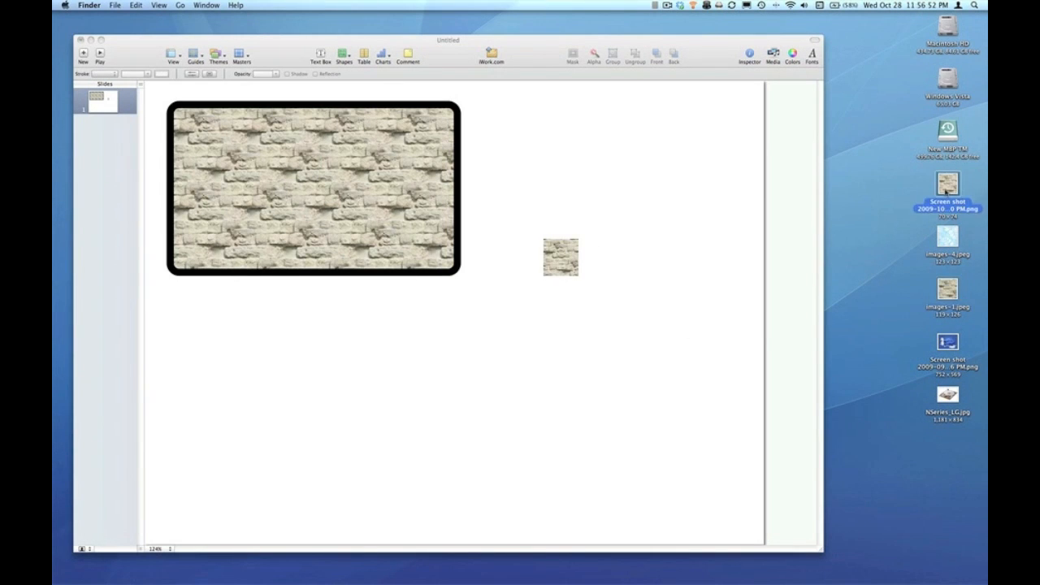
key("space")
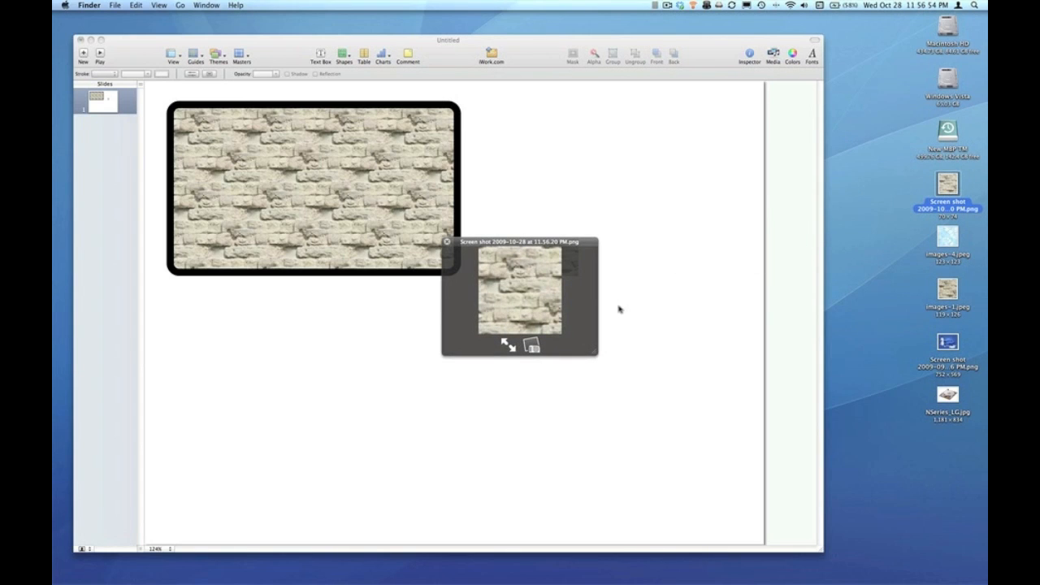
key("space")
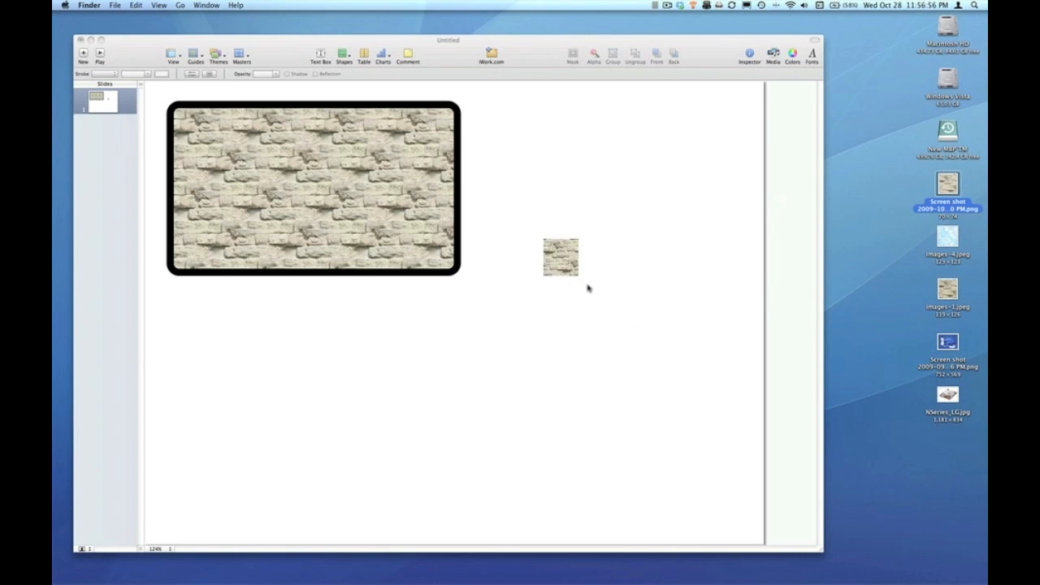
left_click(588, 288)
left_click(398, 234)
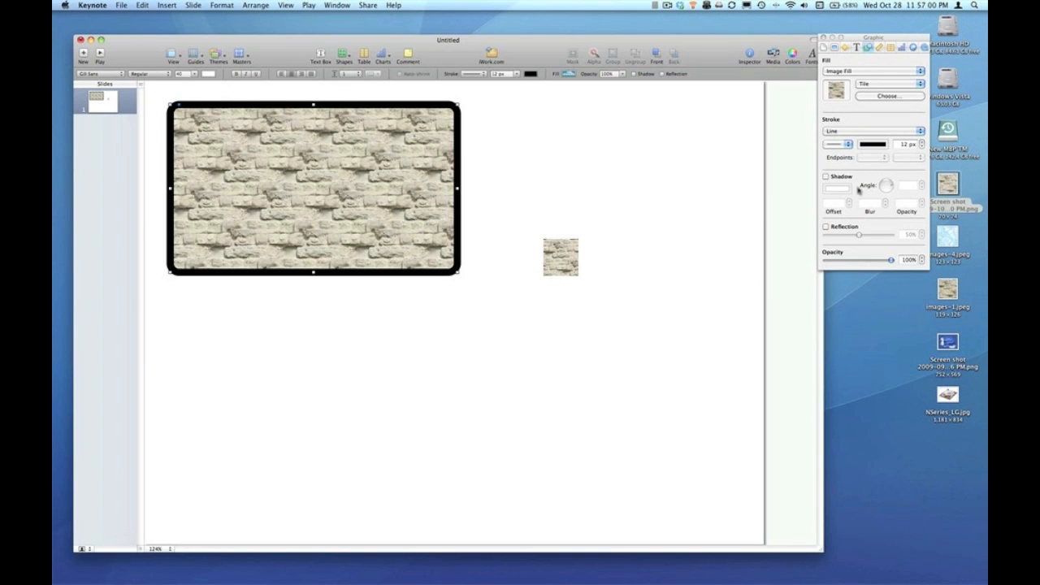
- Duplicate the brick rectangle below the original, fill the copy with the screenshot's finer brick tiles, and align it
key("super+d")
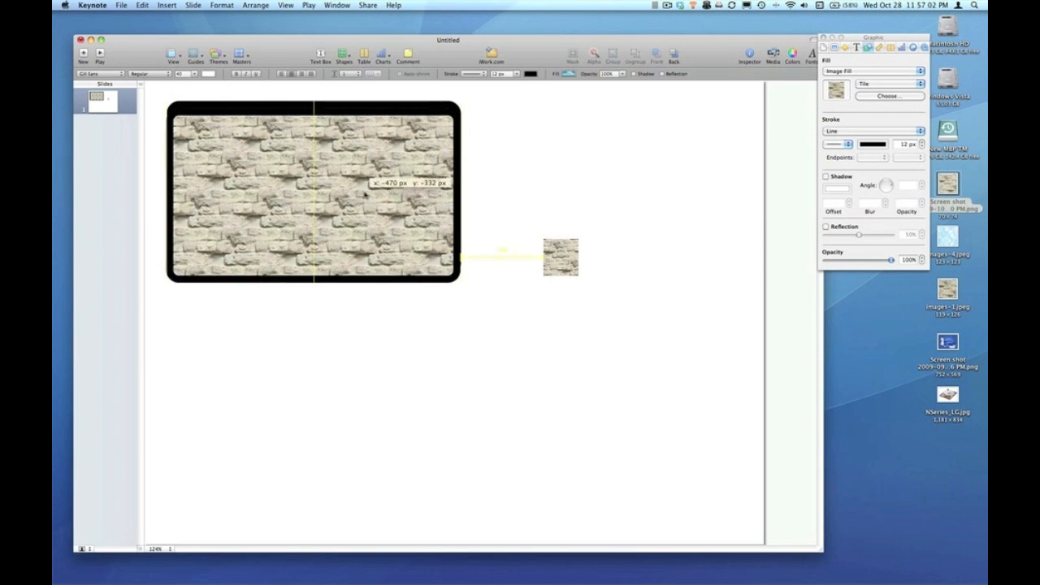
mouse_move(378, 199)
left_mouse_down()
mouse_move(376, 388)
mouse_move(358, 389)
left_mouse_up()
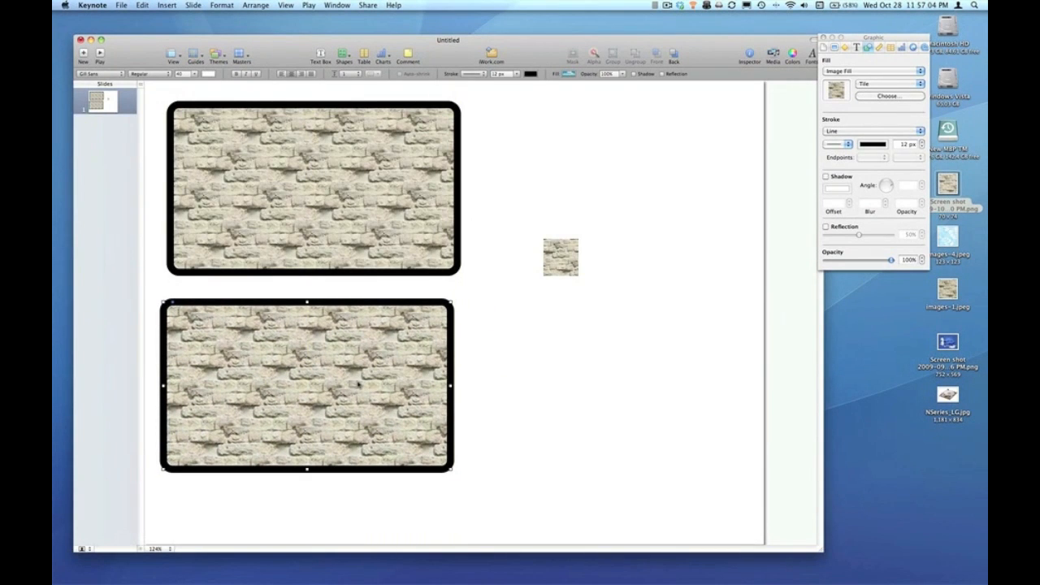
left_click(430, 376)
left_click(826, 176)
left_click_drag(948, 185, 839, 95)
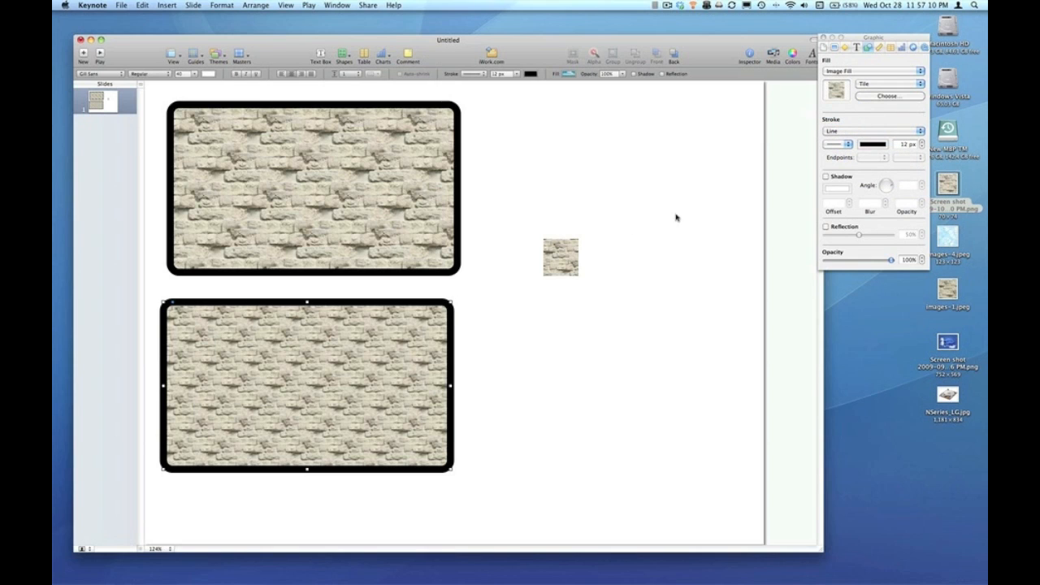
left_click_drag(321, 388, 329, 382)
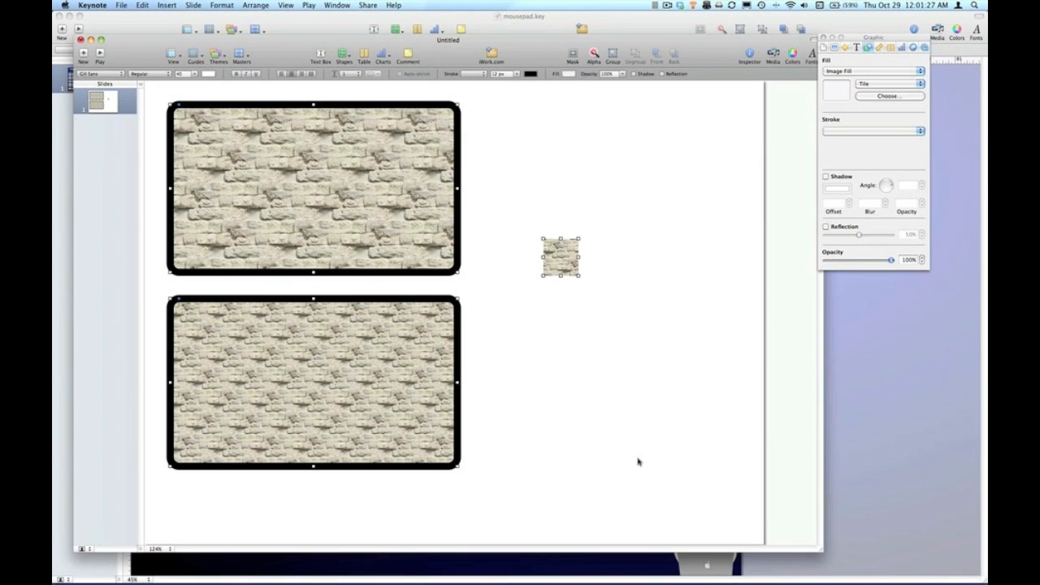
- Delete everything on the slide and paste the shift, command and 4 key-cap images
key("super+a")
key("BackSpace")
key("super+v")
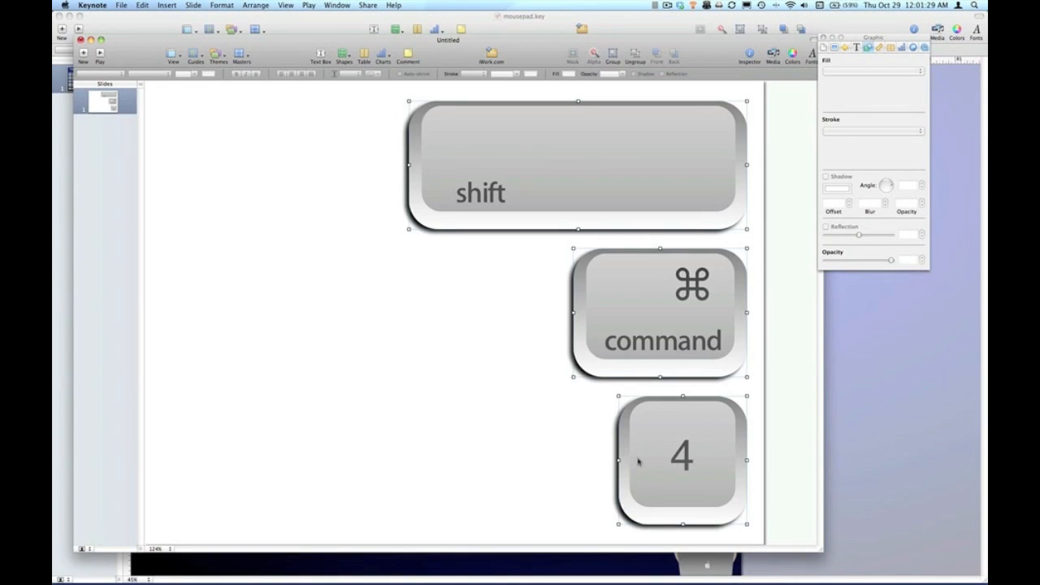
left_click(446, 440)
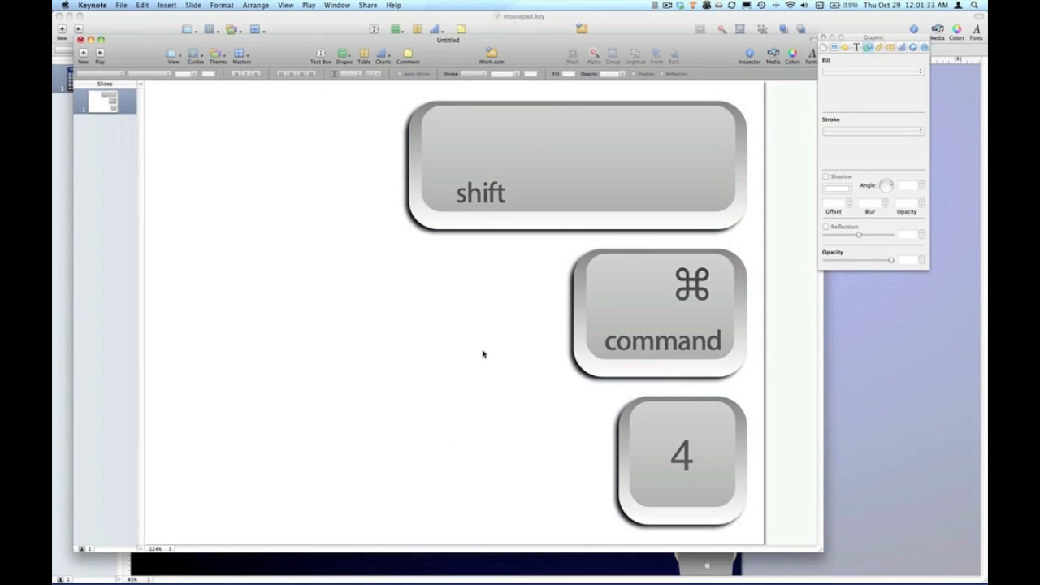